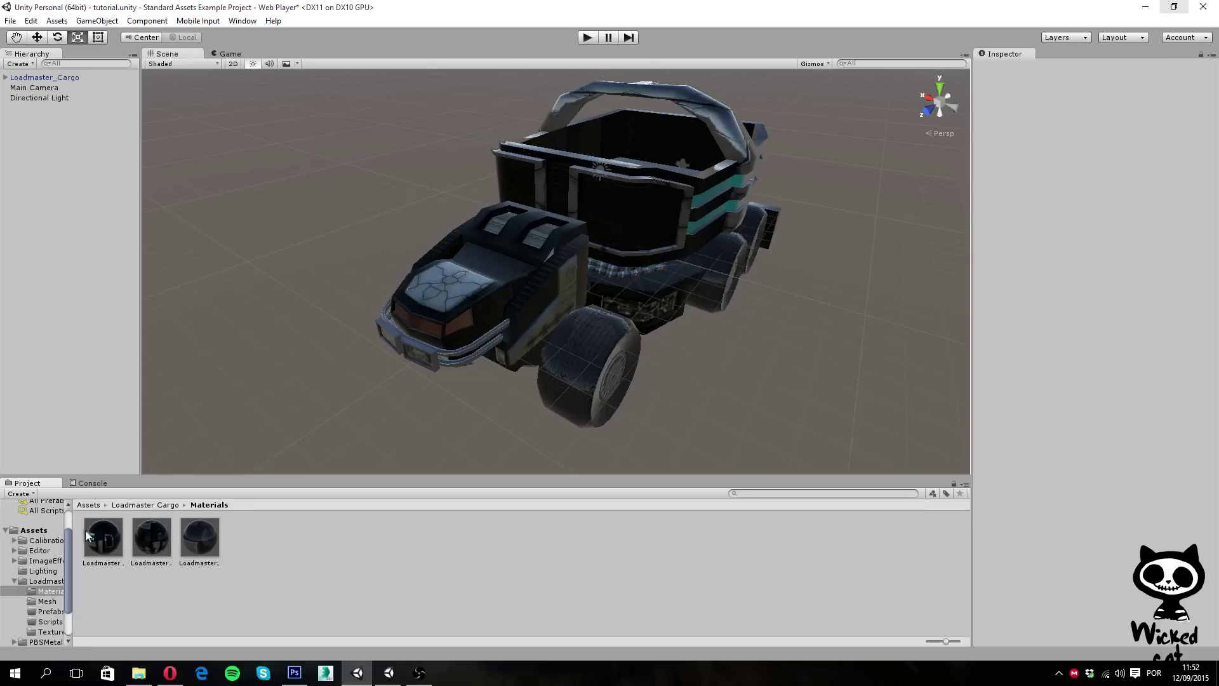
Inspect the Loadmaster Cargo Back material and its Loadmaster_Cargo_Back_Normal texture, then bring up albedo.jpg in Photoshop.
click(105, 535)
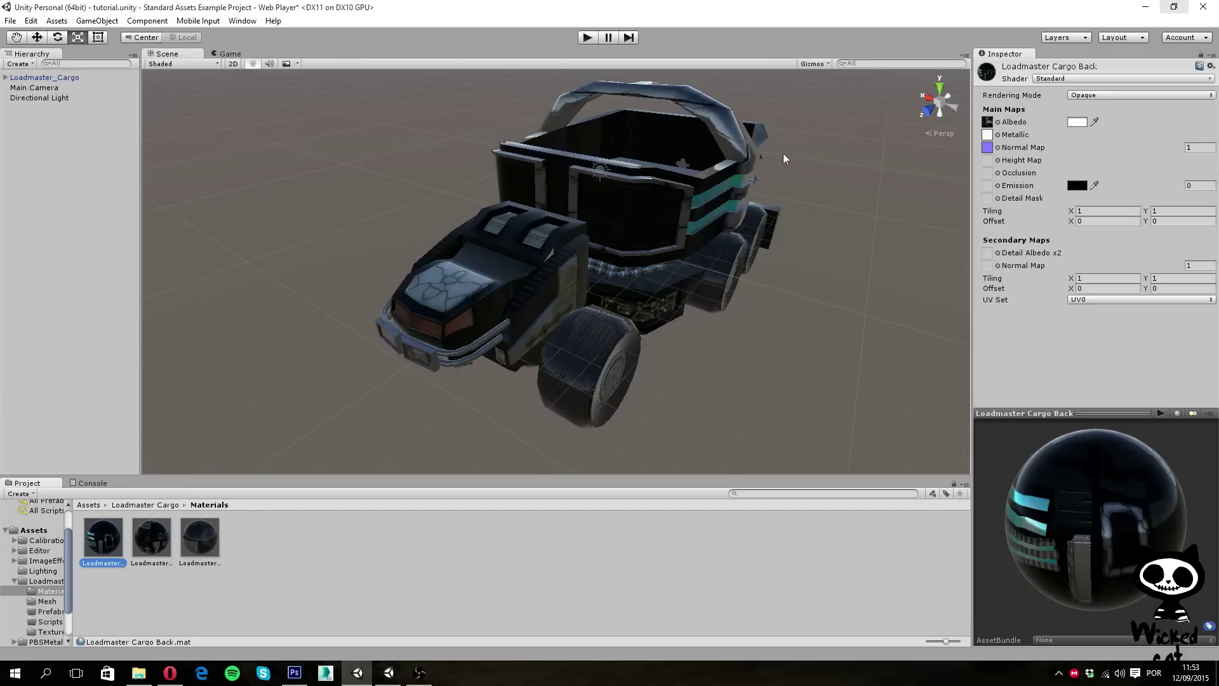
click(47, 631)
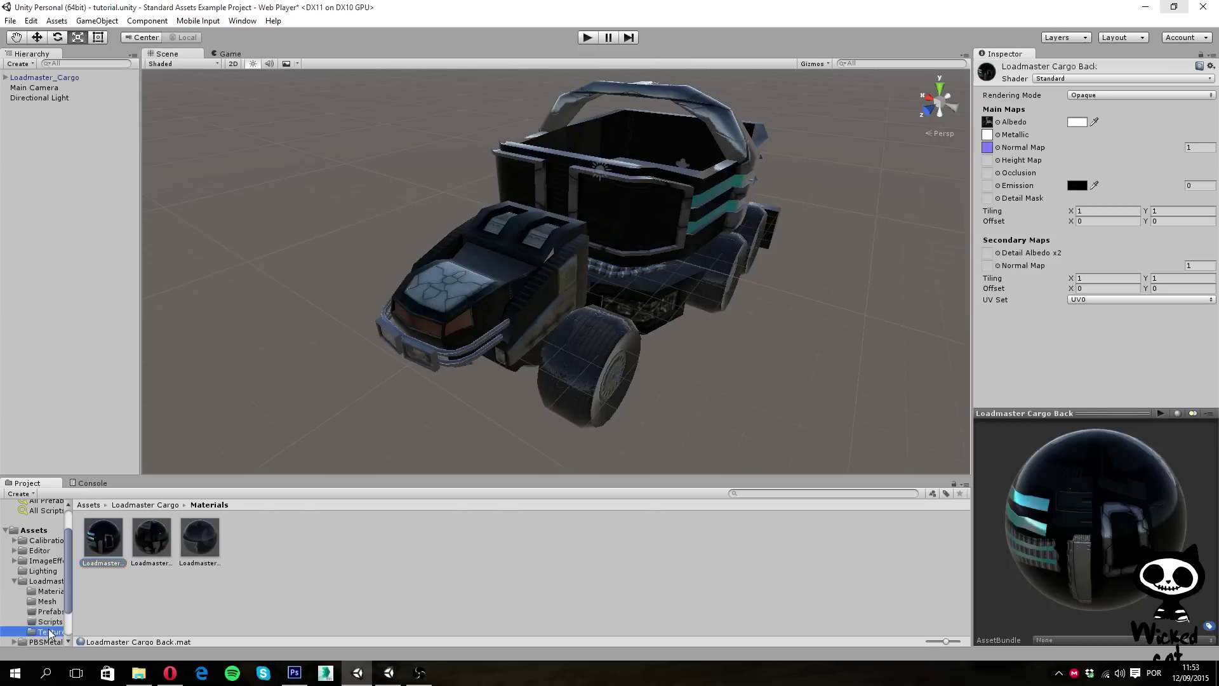
click(248, 546)
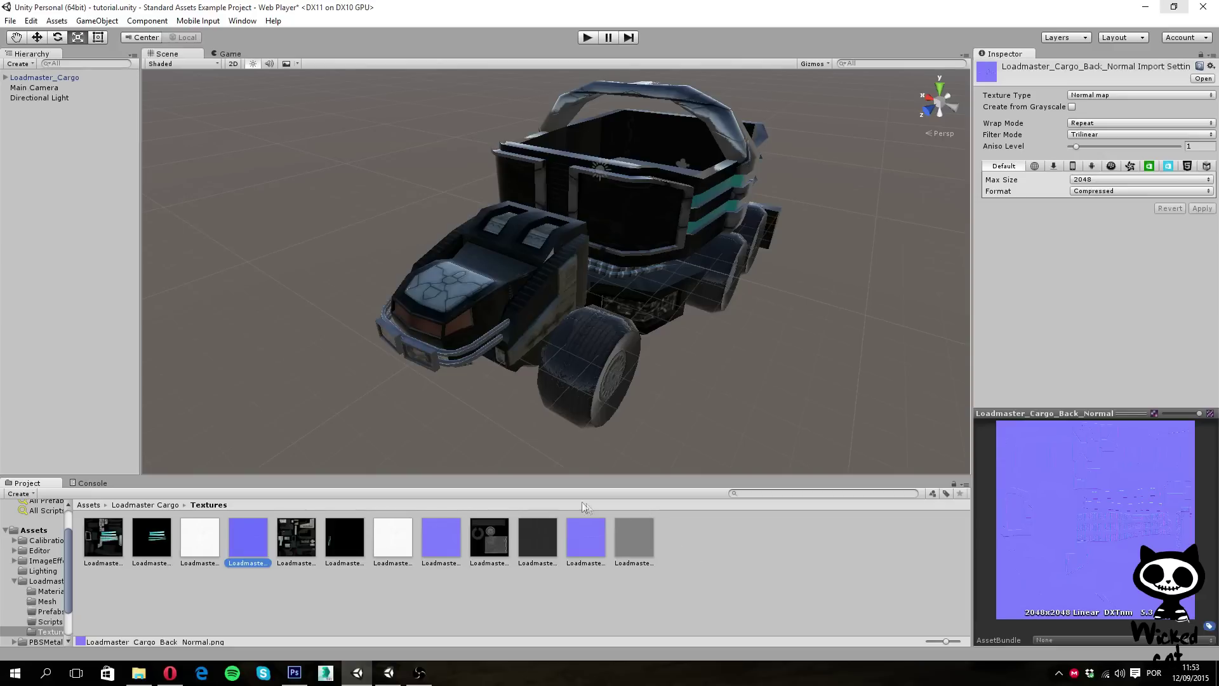
click(294, 672)
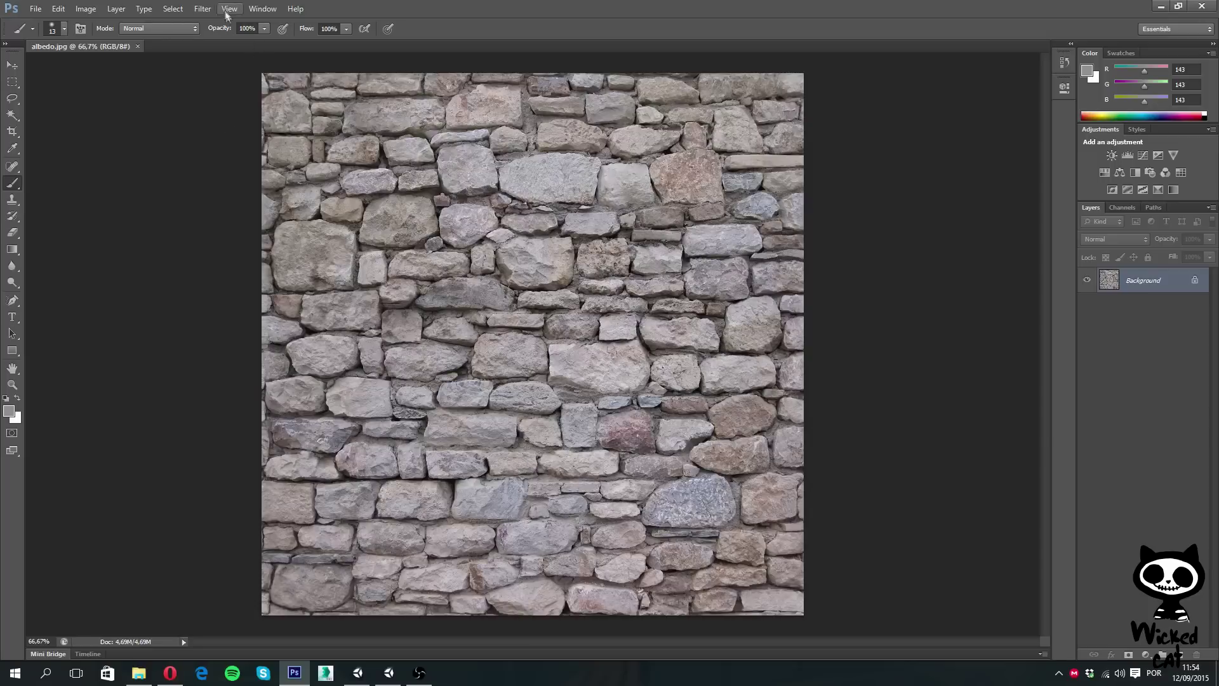
Apply a Surface Blur to the stone-wall image.
click(205, 9)
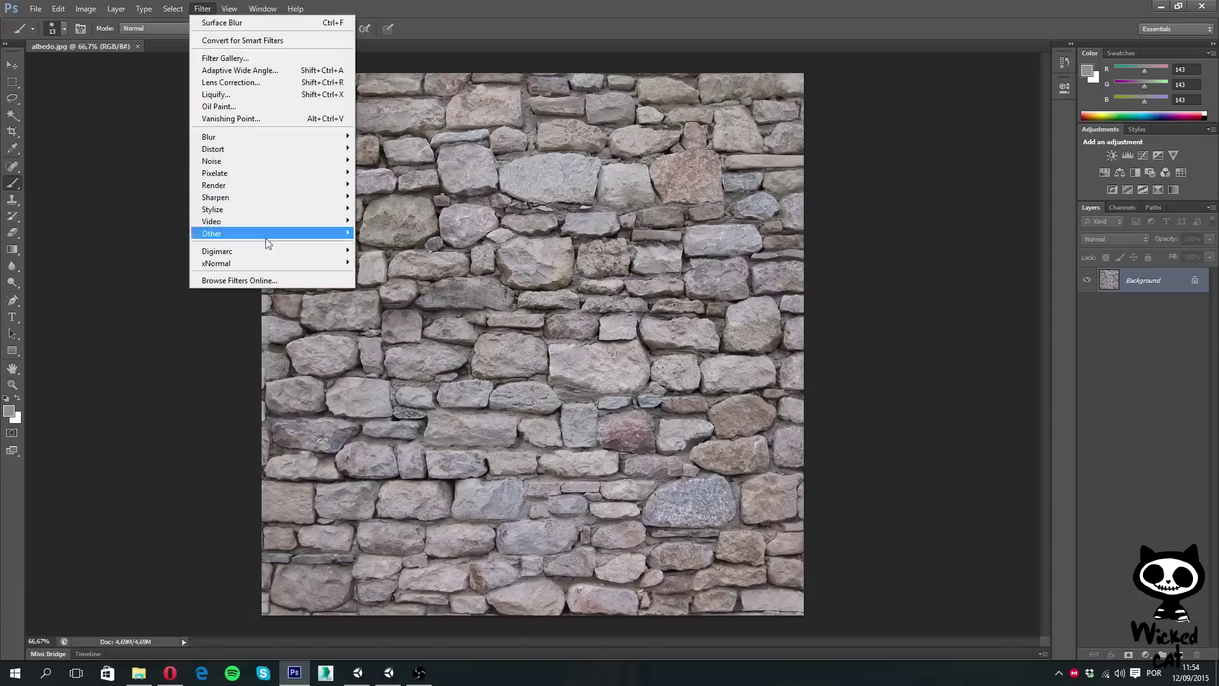
mouse_move(269, 141)
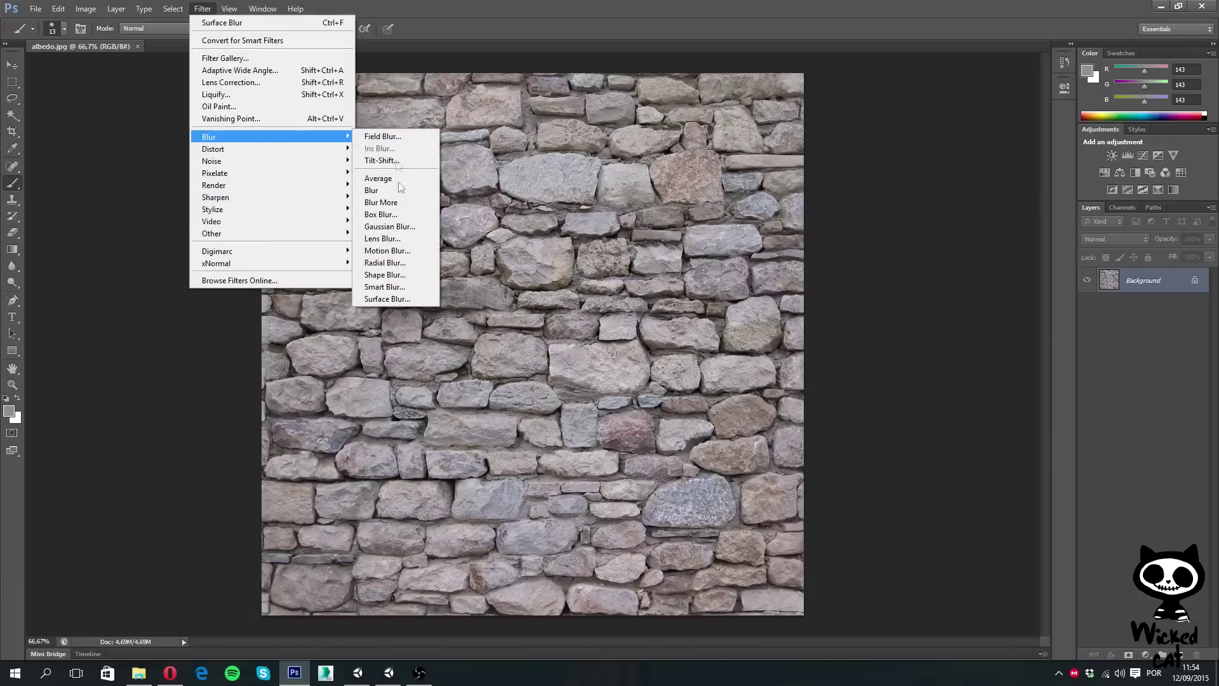
click(394, 299)
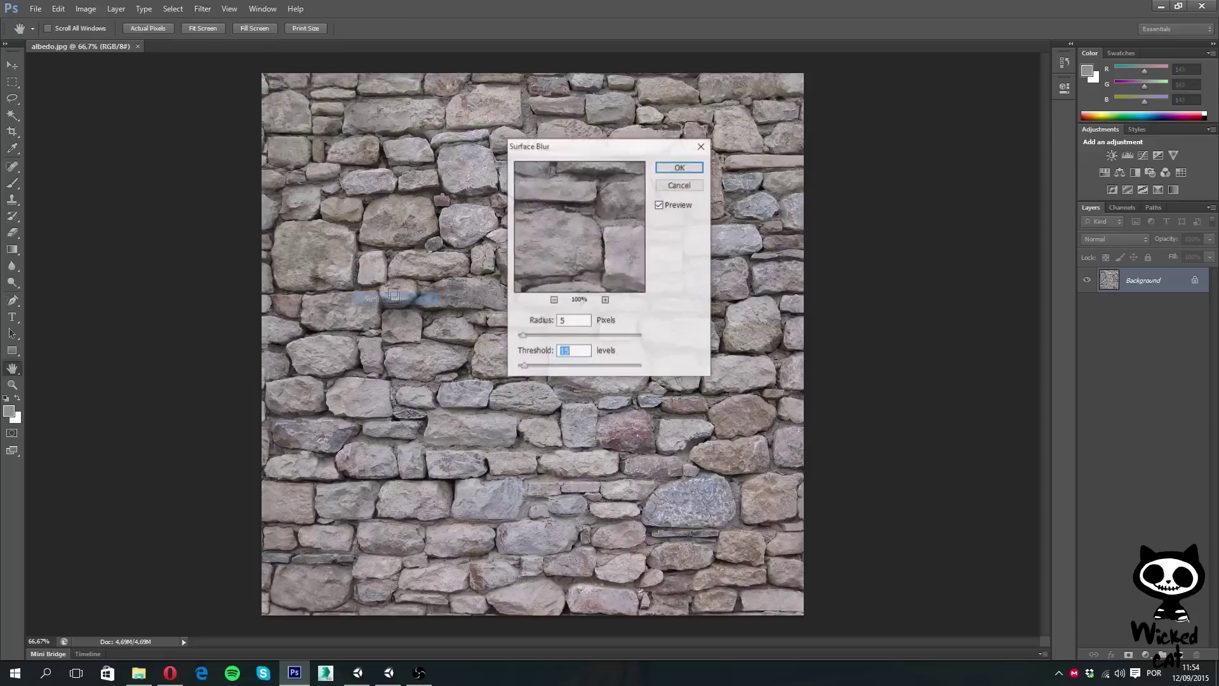
click(690, 168)
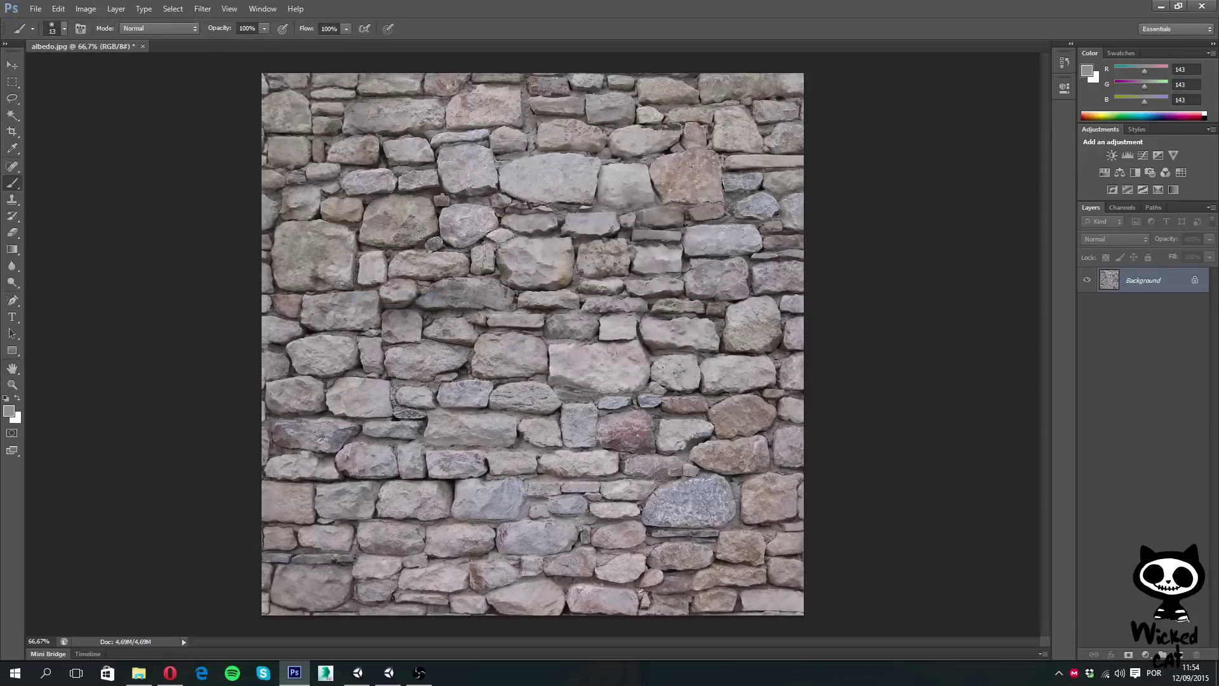
Desaturate the image fully with Hue/Saturation at Saturation -100.
click(86, 8)
mouse_move(127, 40)
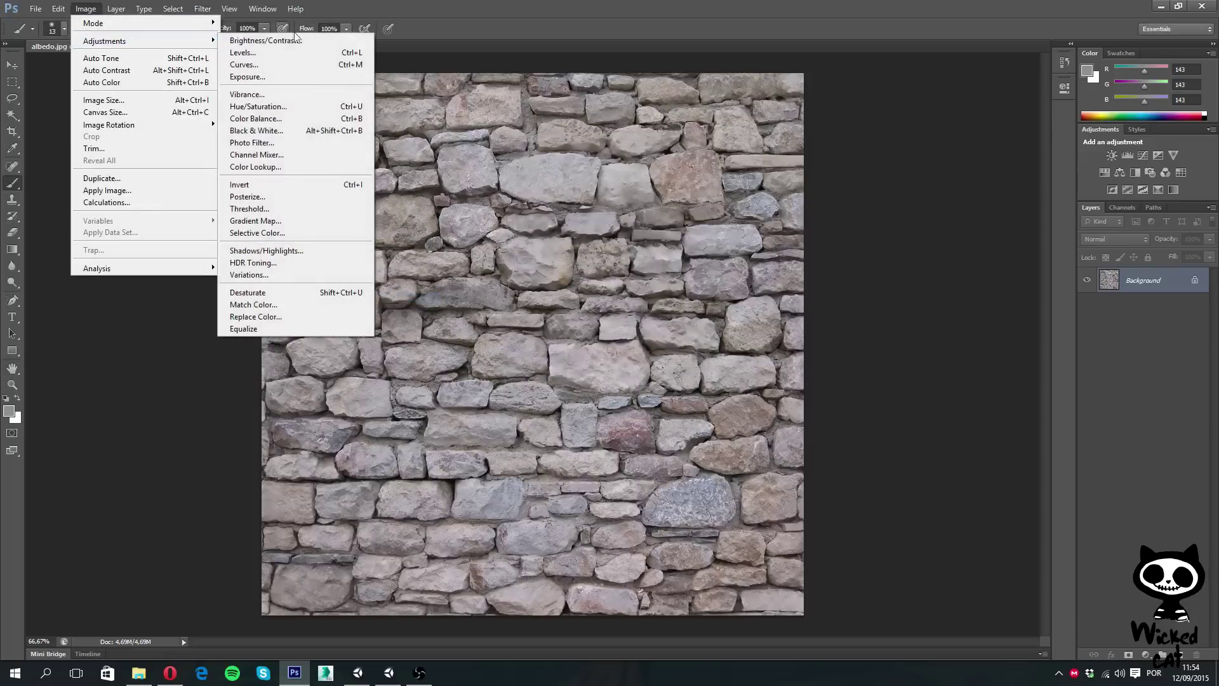
click(267, 106)
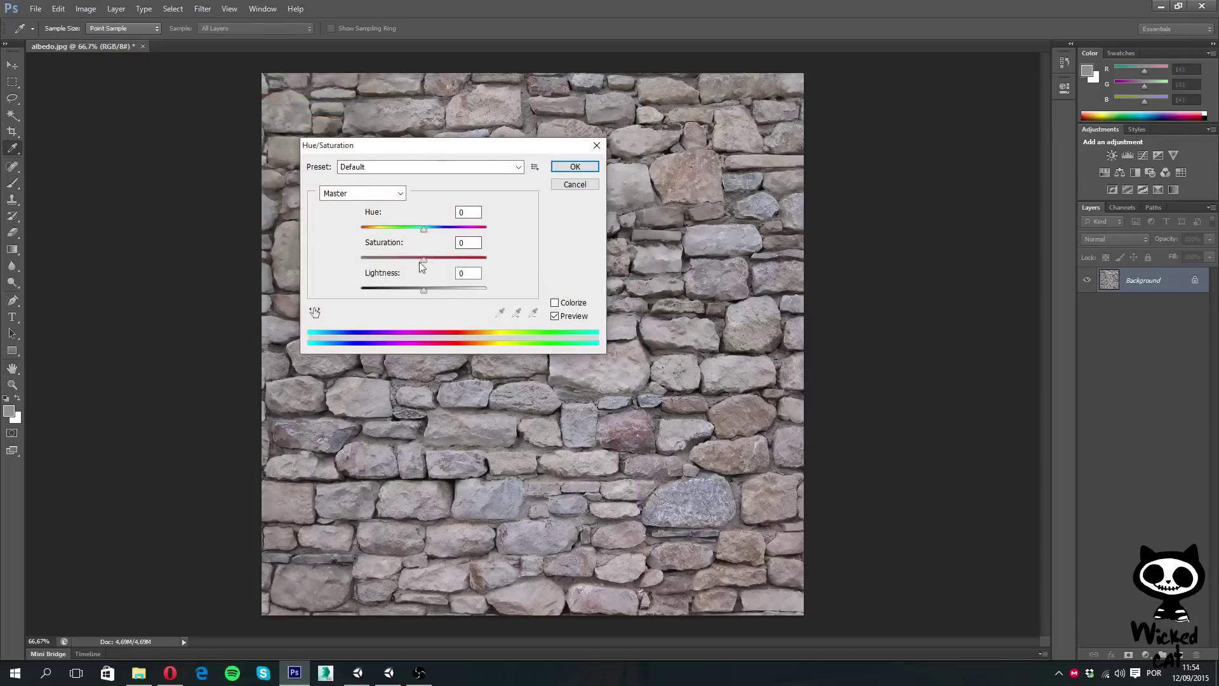
drag(423, 260, 320, 256)
click(587, 166)
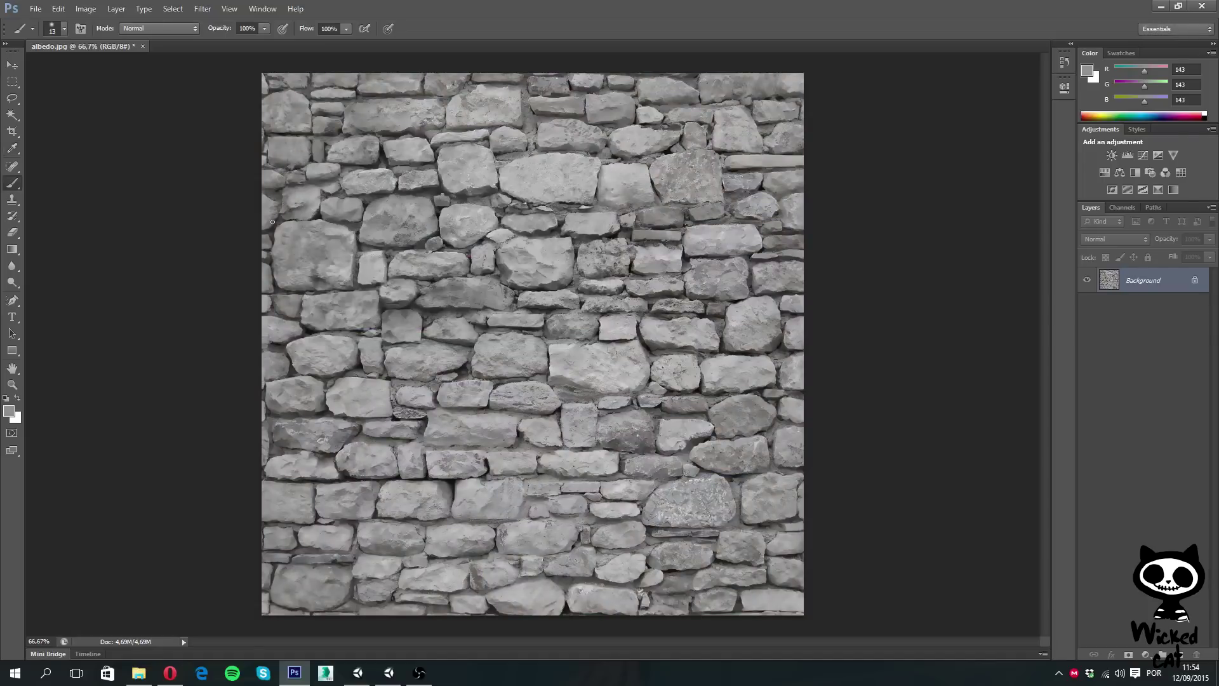
Set Brightness/Contrast to brightness 31 and contrast 10.
click(85, 9)
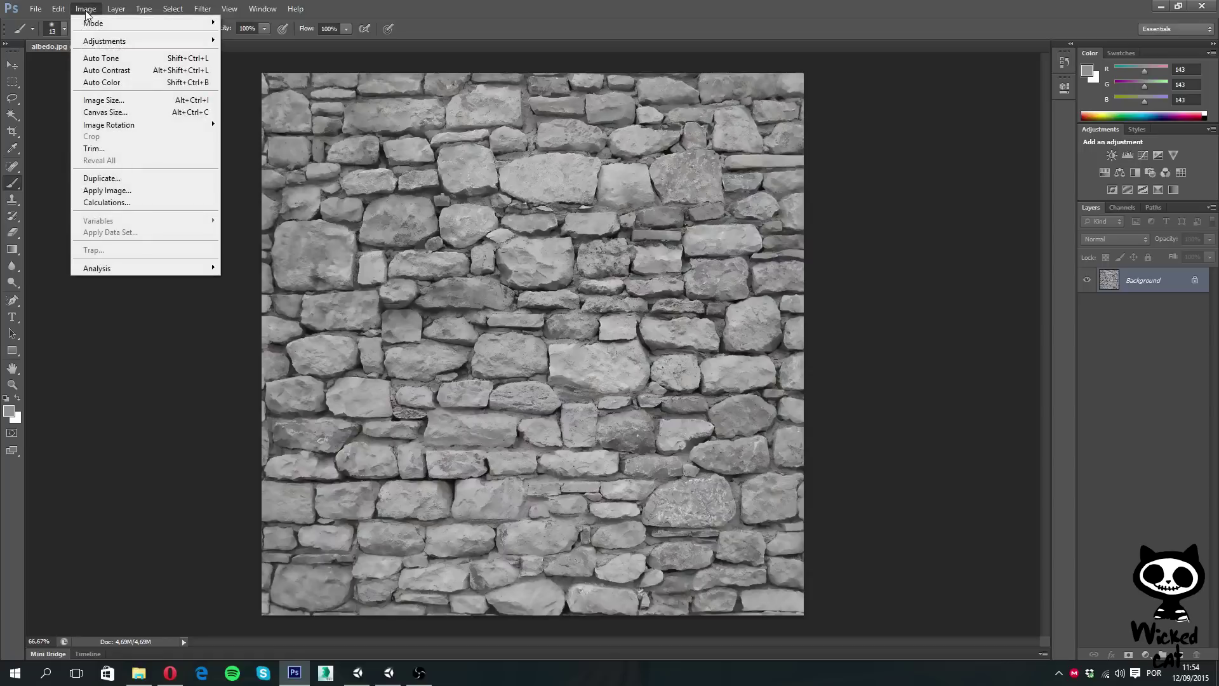
mouse_move(127, 40)
click(267, 41)
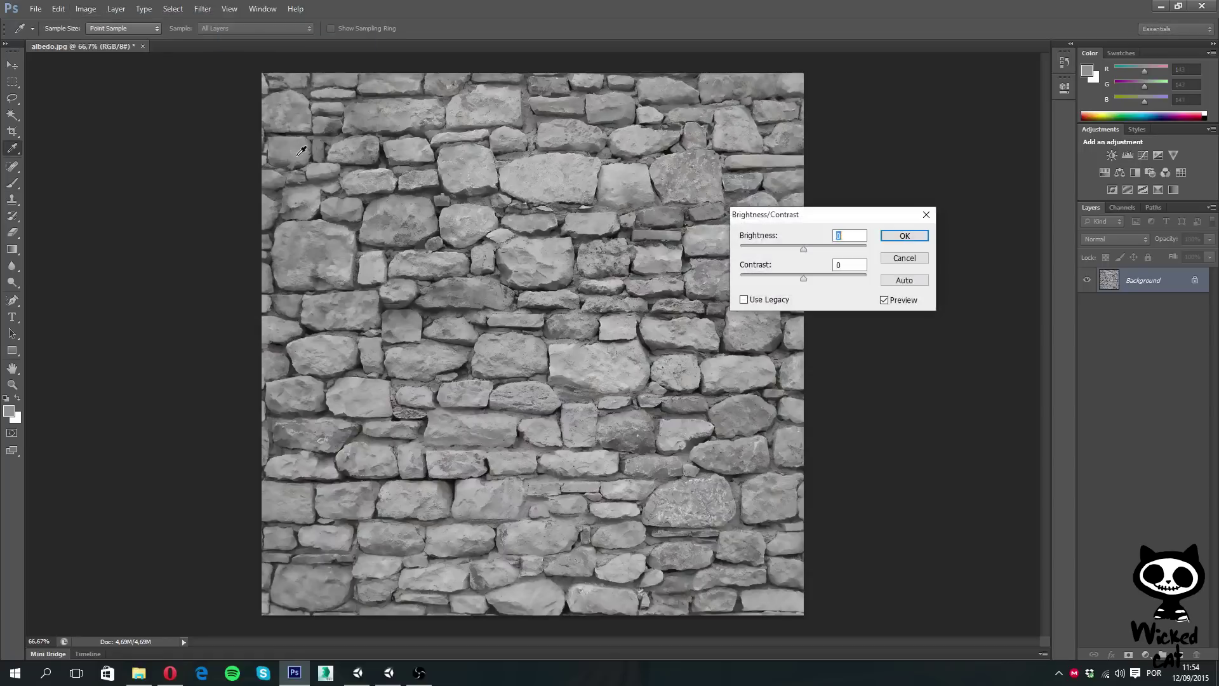
drag(784, 240, 804, 240)
click(852, 266)
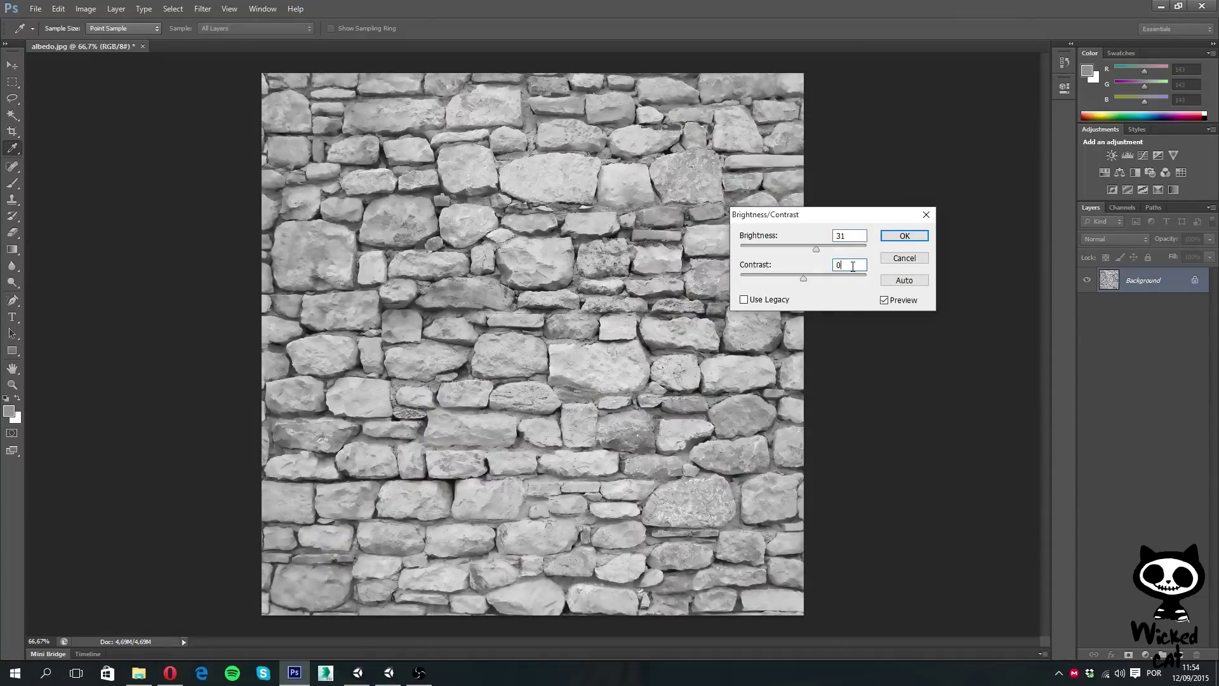
key(BackSpace)
text(10)
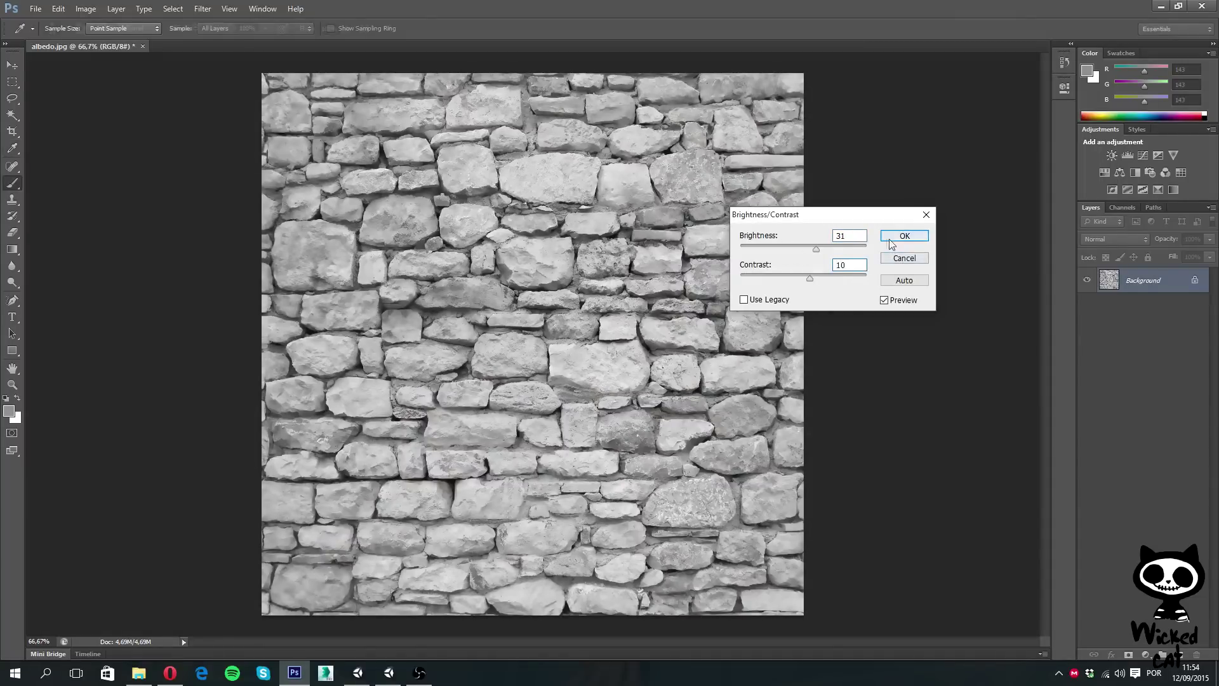
click(903, 236)
Bring up the xNormal Height2Normals filter options.
click(205, 9)
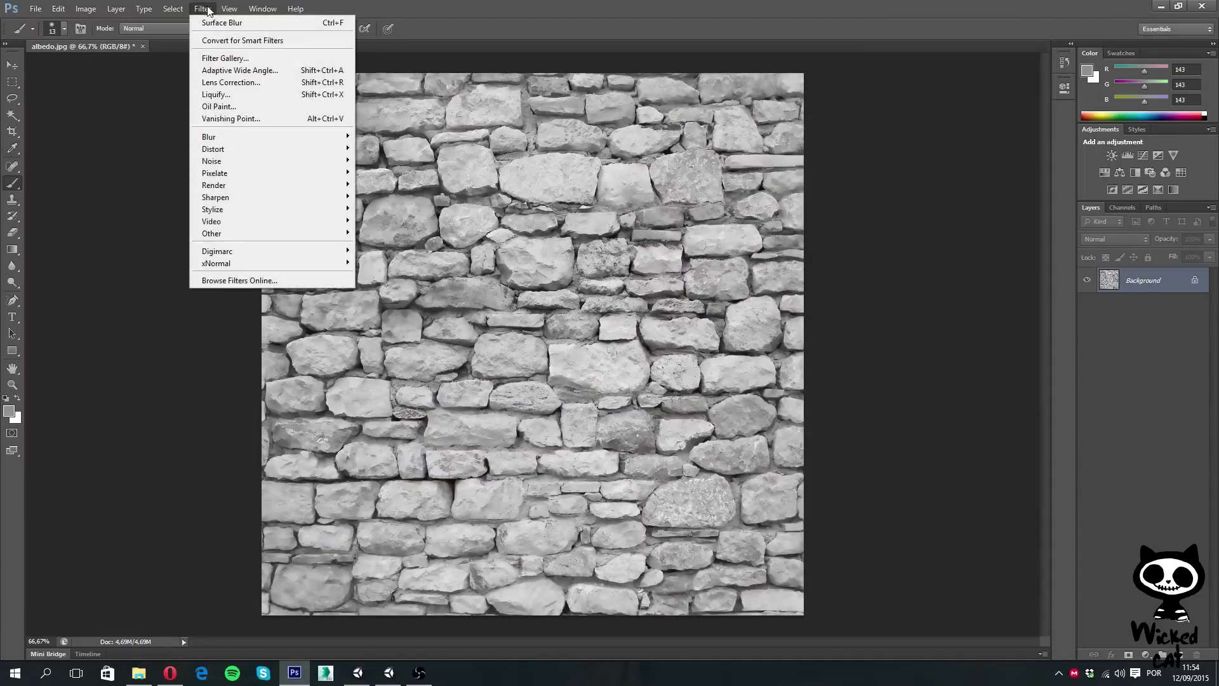
mouse_move(253, 264)
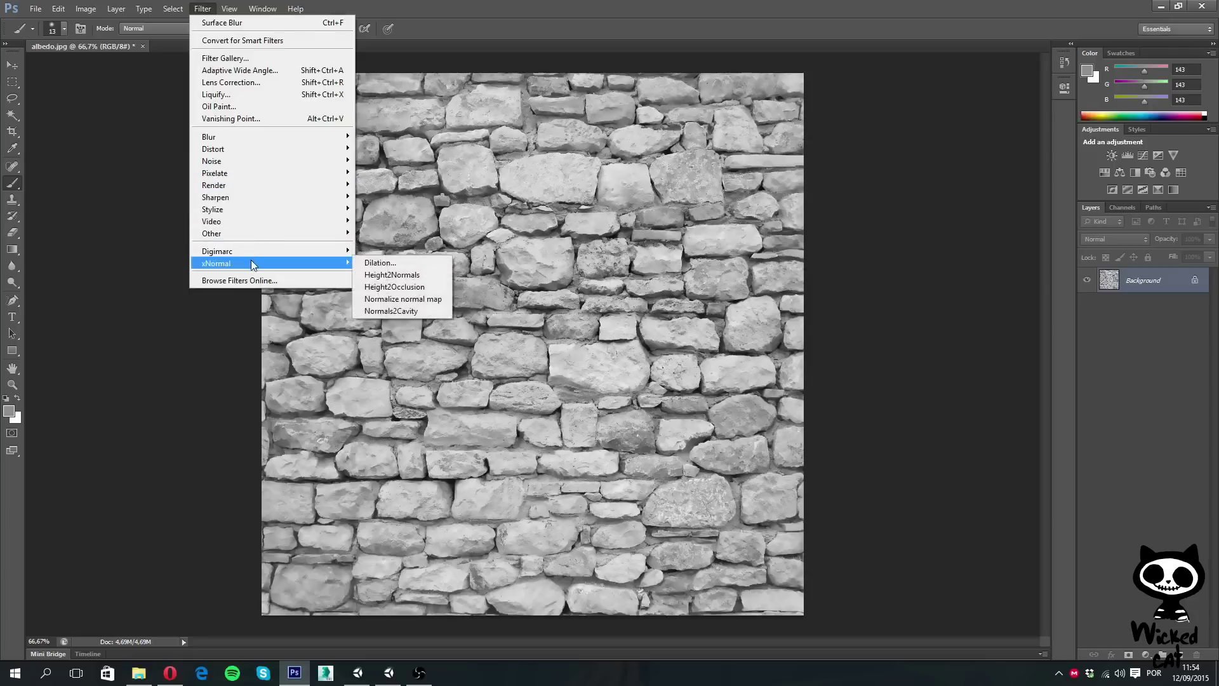
click(413, 275)
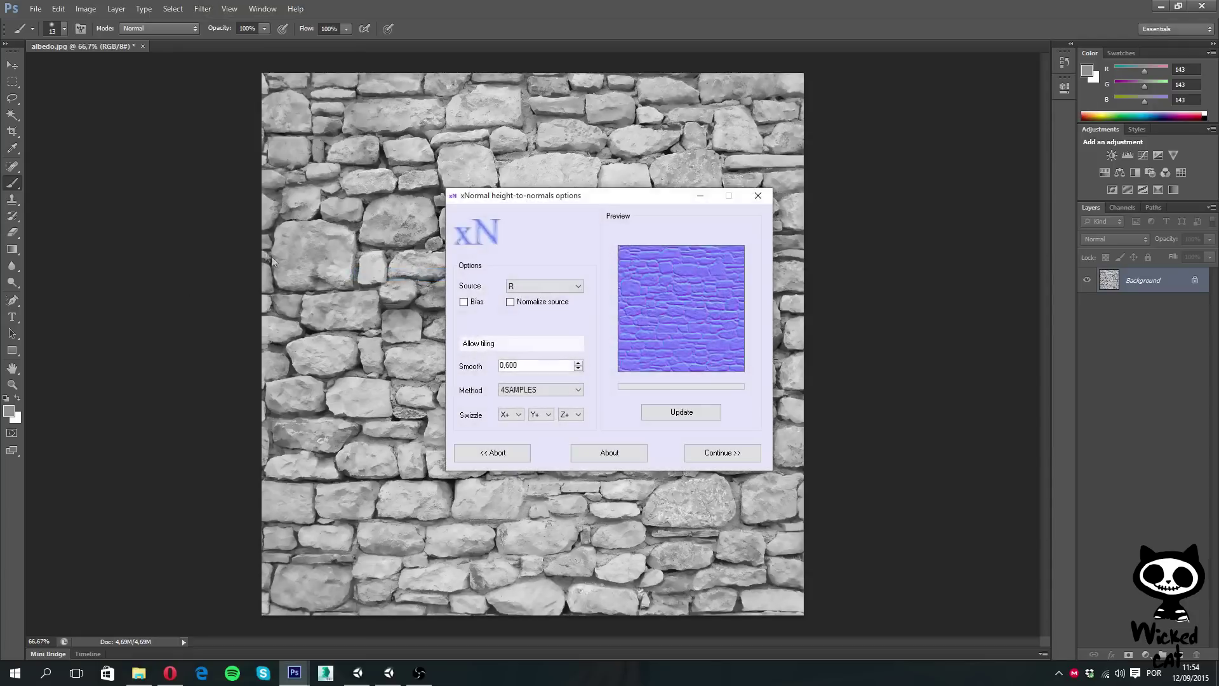
Generate the normal map with xNormal, save it as normal.jpg, and close the document.
click(704, 459)
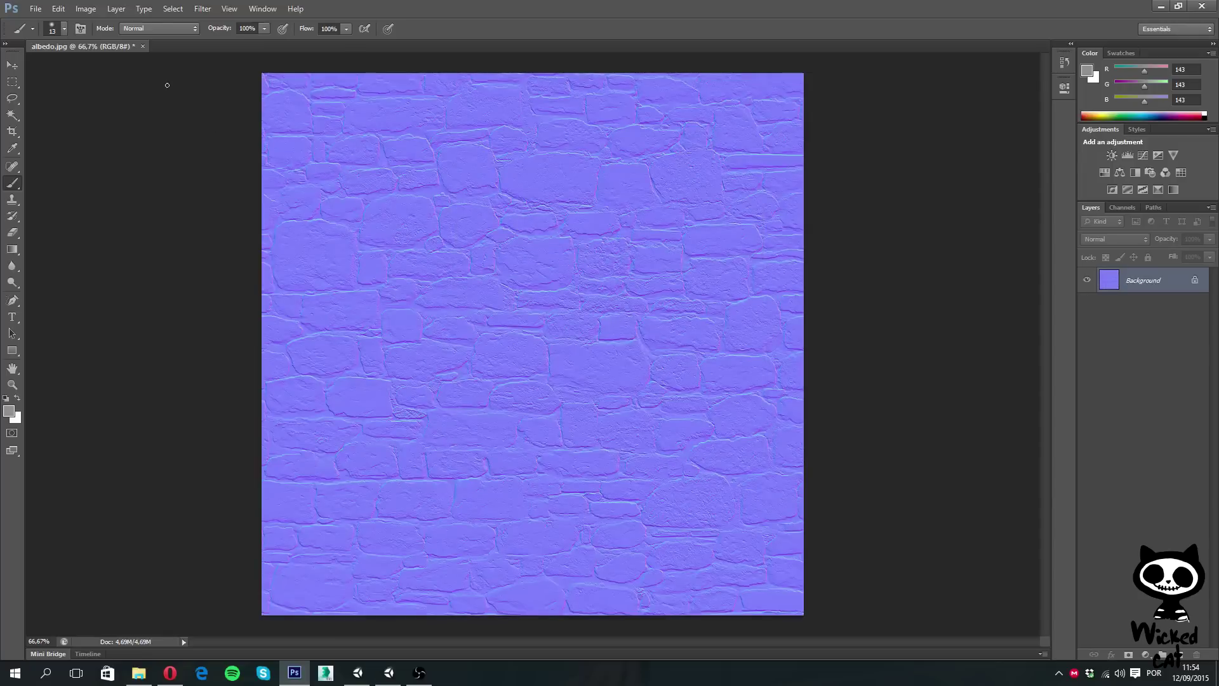
click(35, 8)
mouse_move(56, 11)
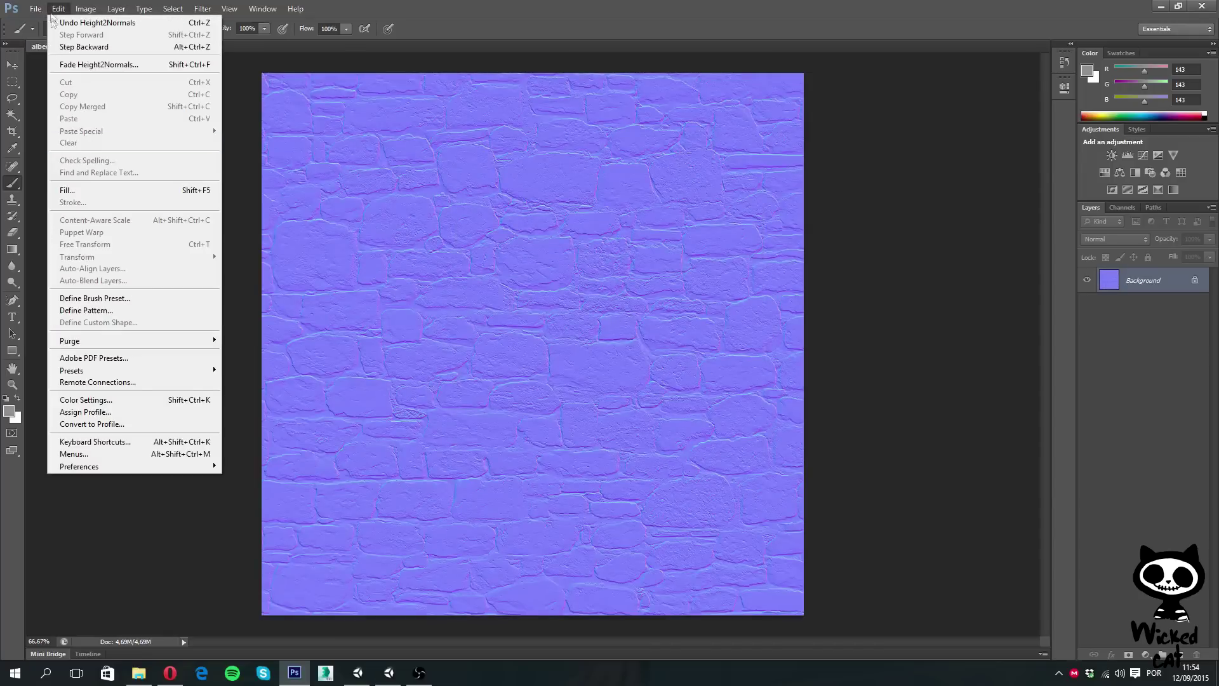
click(65, 161)
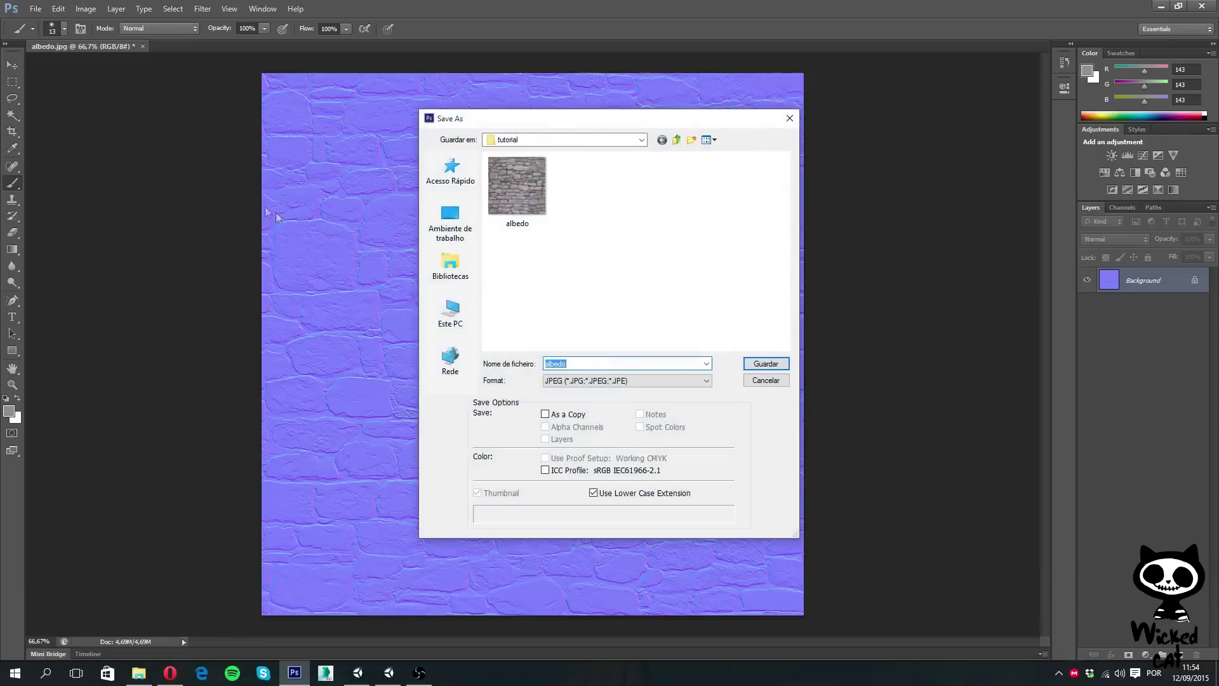
text(normal)
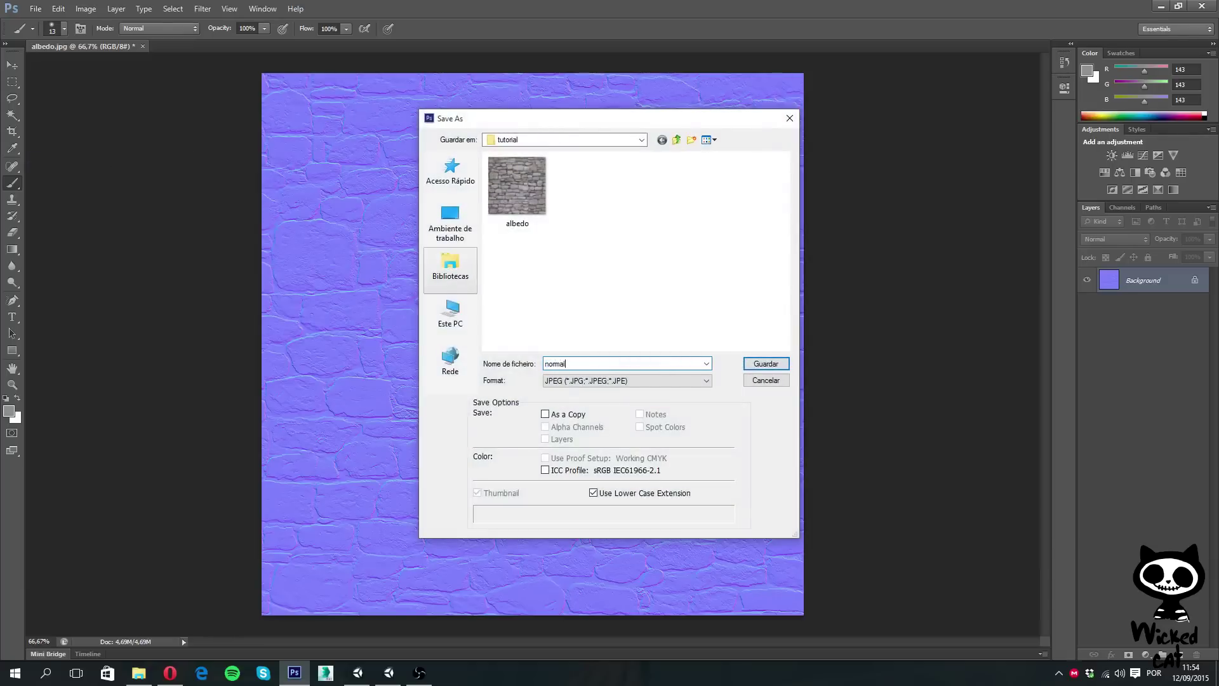
click(764, 365)
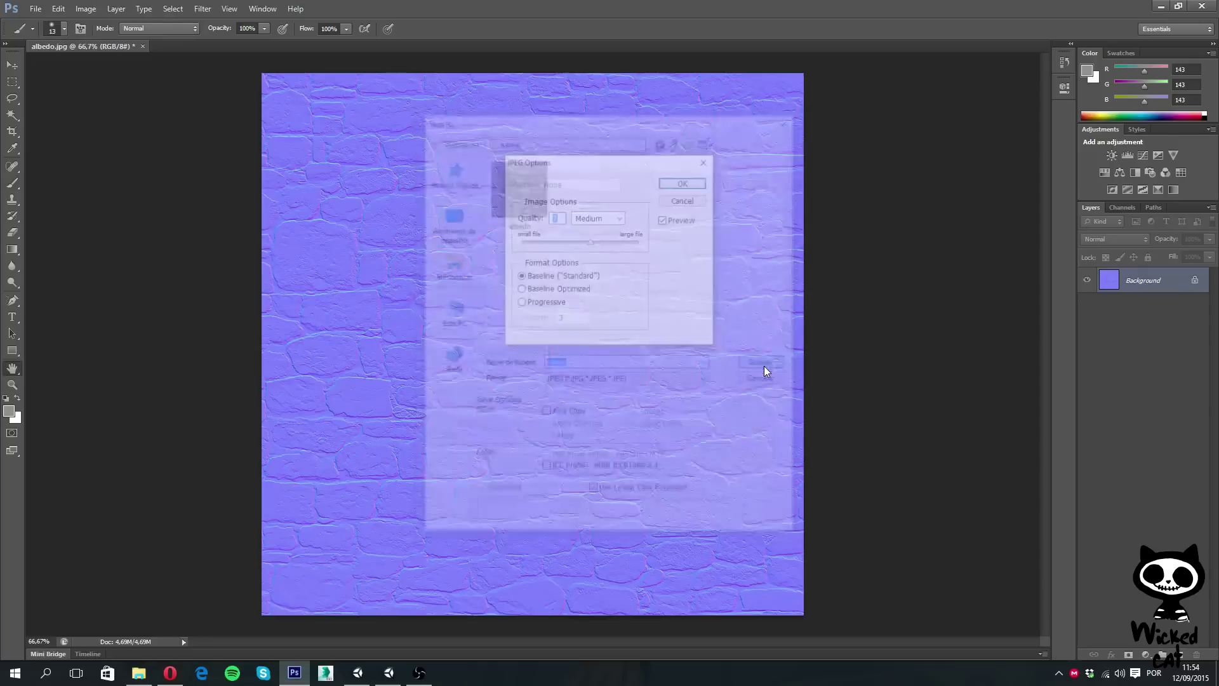
click(681, 183)
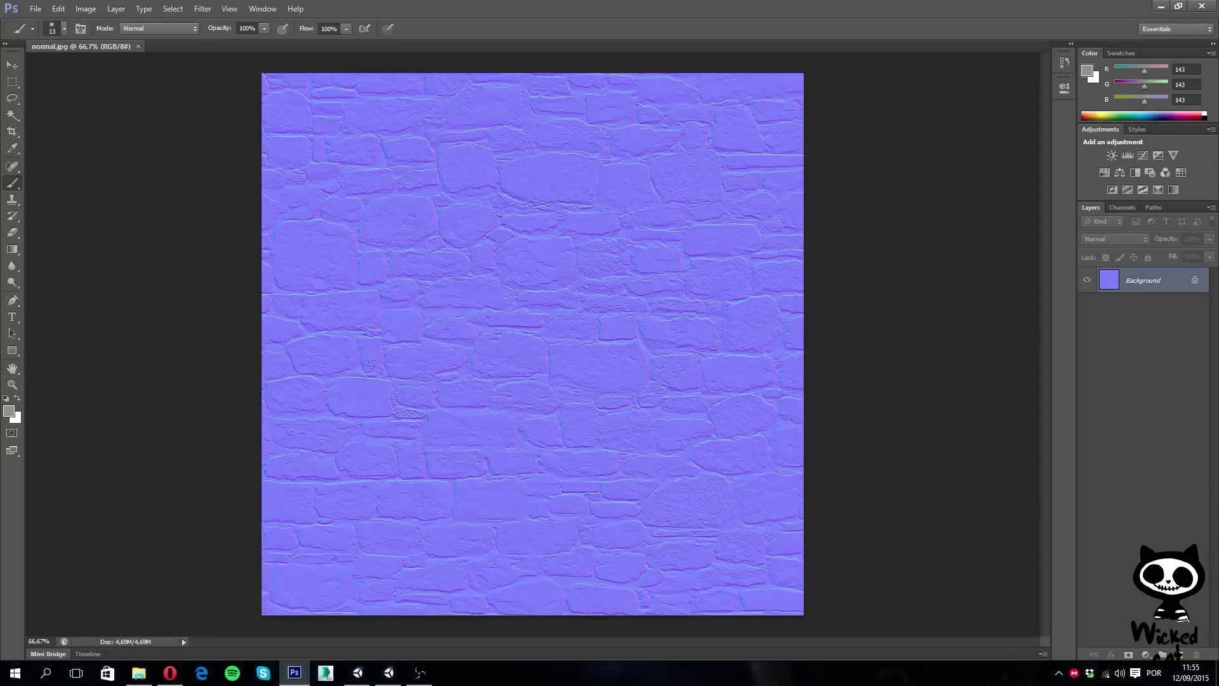
click(138, 46)
Drag the albedo file from the tutorial folder into Photoshop to reopen it.
click(139, 672)
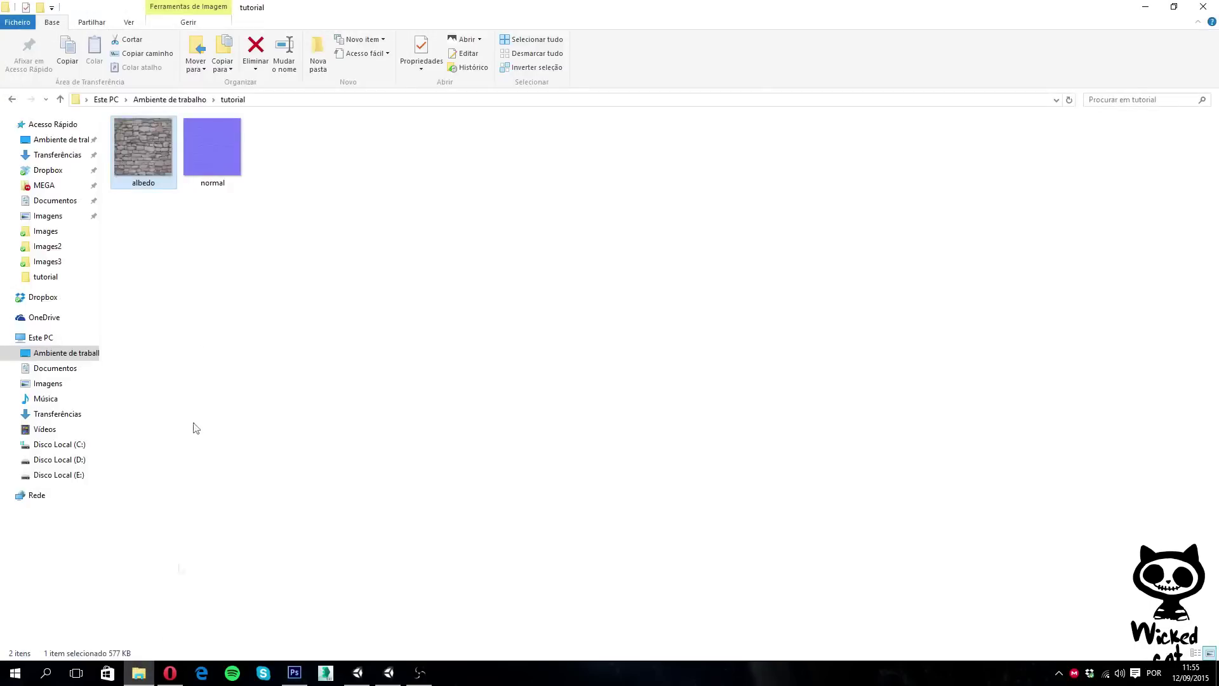
drag(133, 178, 292, 430)
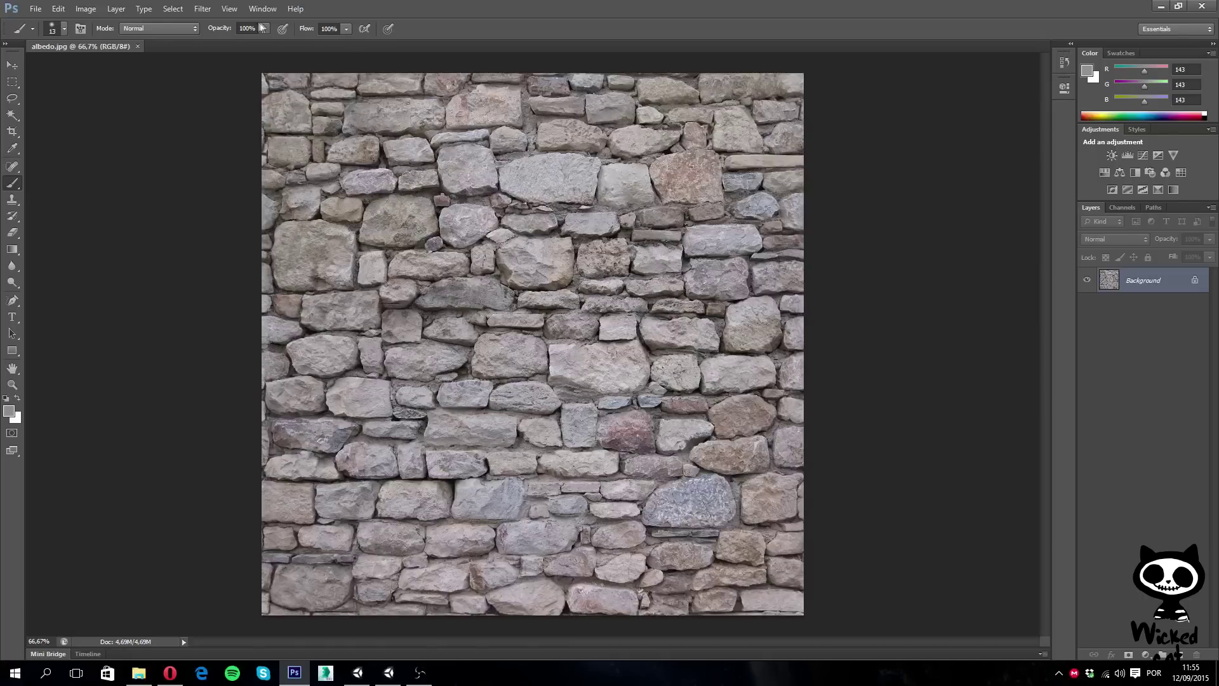
Apply a Surface Blur to the albedo stone texture.
click(202, 9)
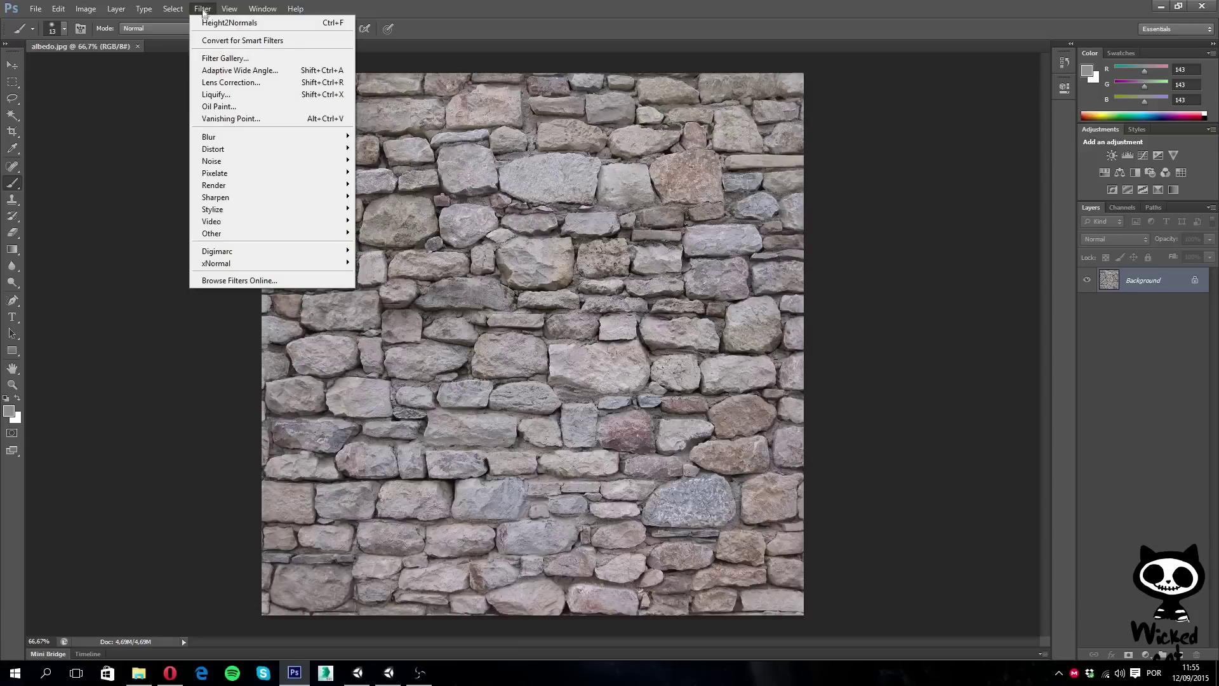
mouse_move(243, 136)
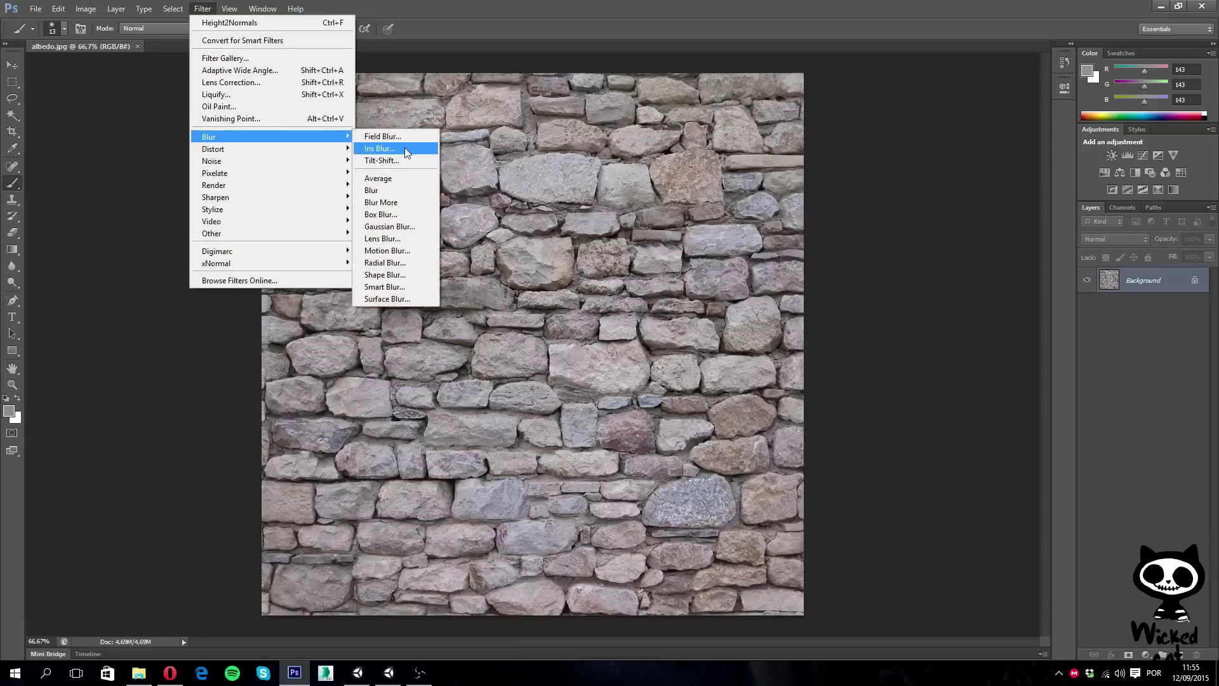
click(386, 299)
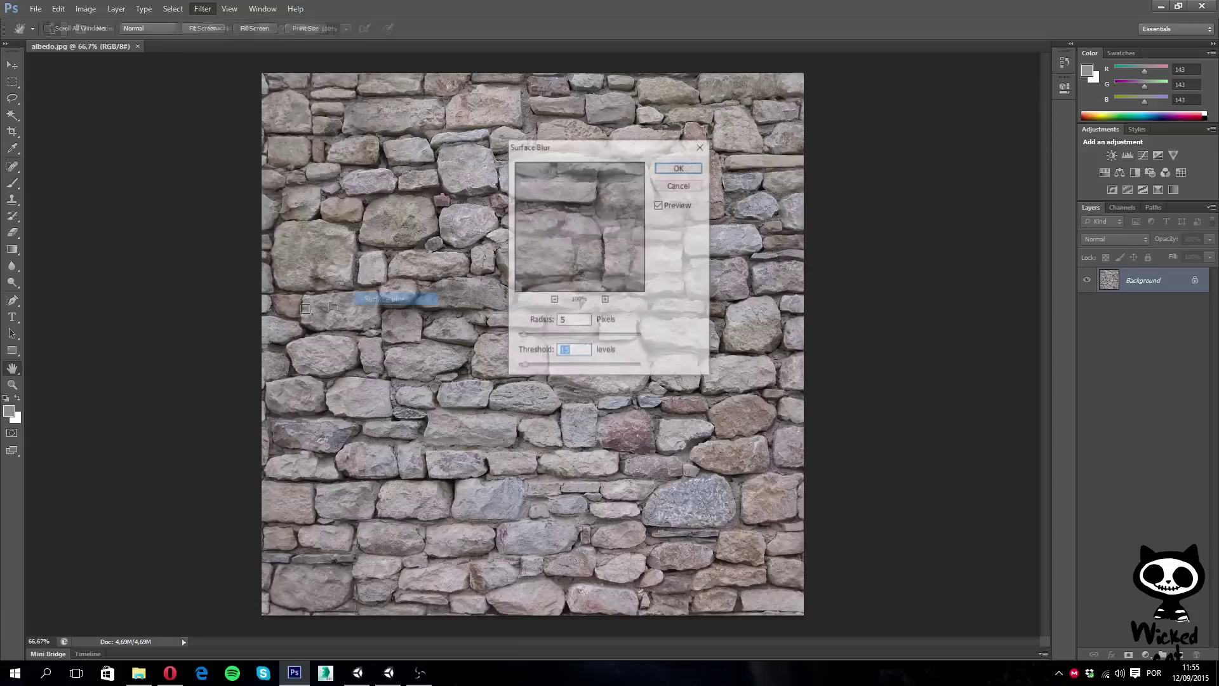
click(679, 167)
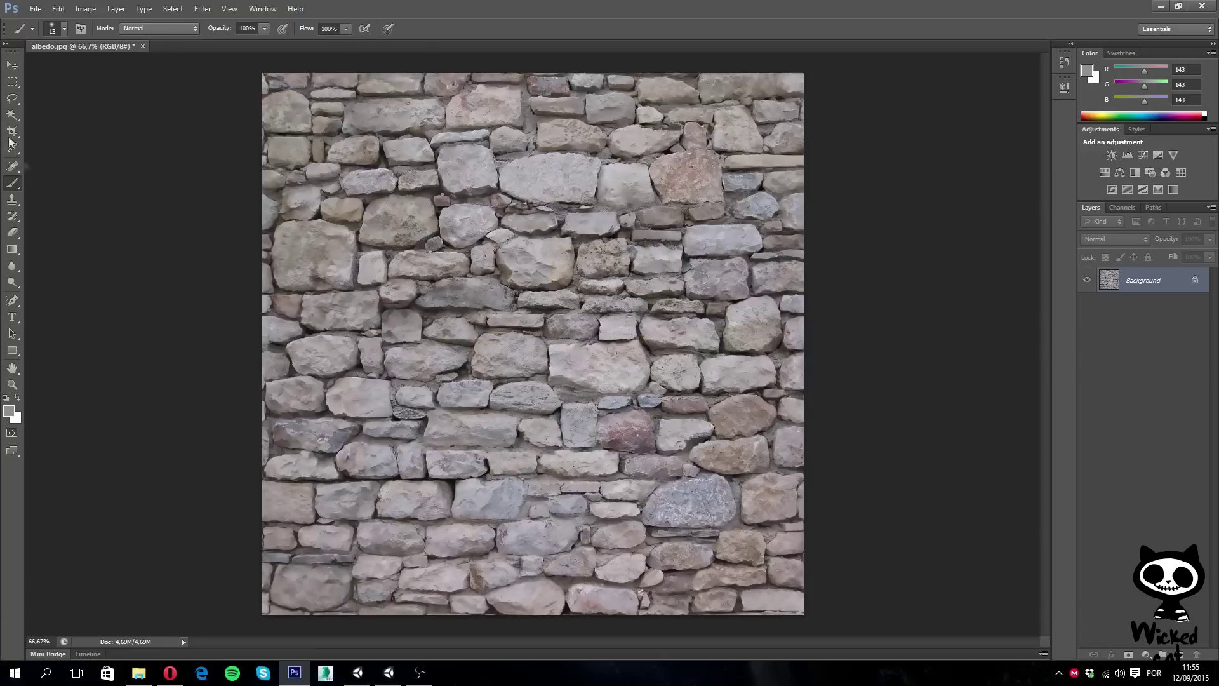
Remove all colour with Hue/Saturation at Saturation -100.
click(92, 13)
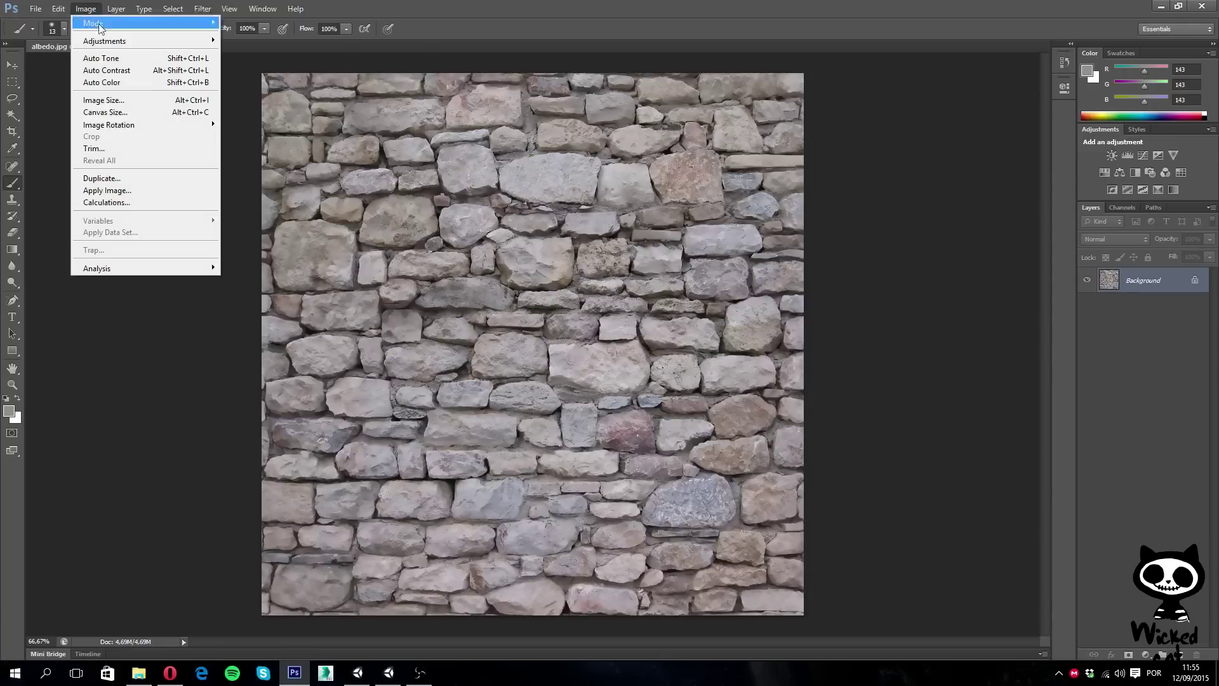
mouse_move(116, 43)
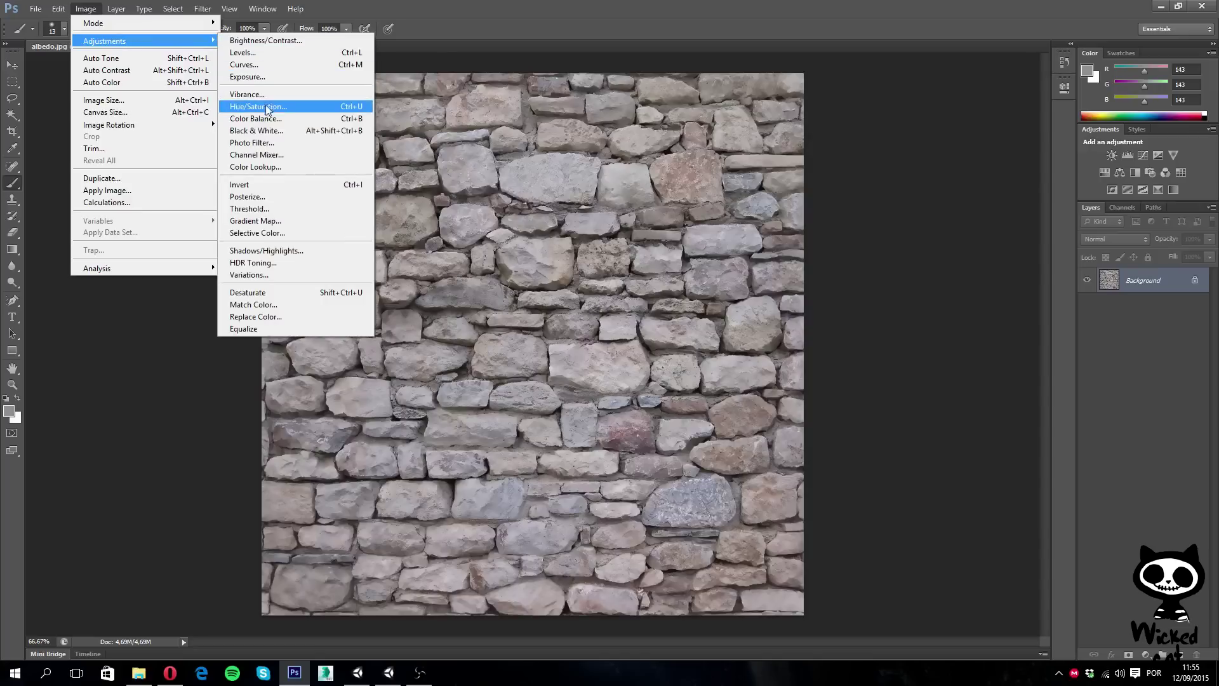
click(247, 108)
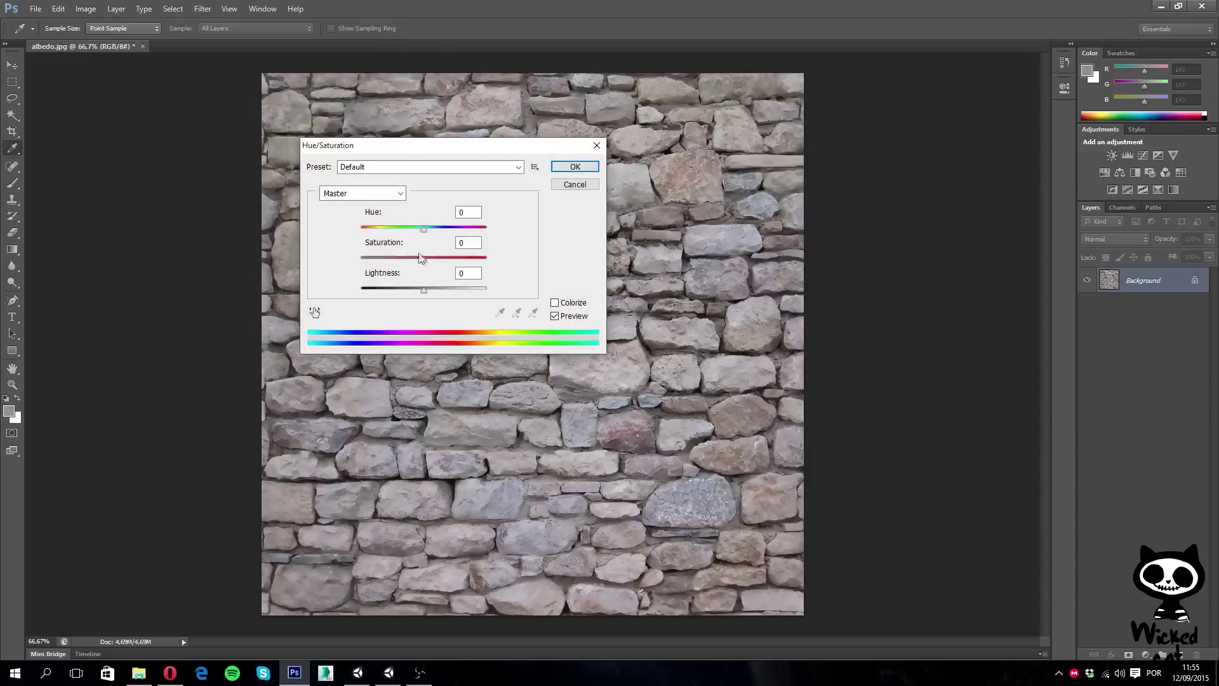
drag(425, 261, 314, 269)
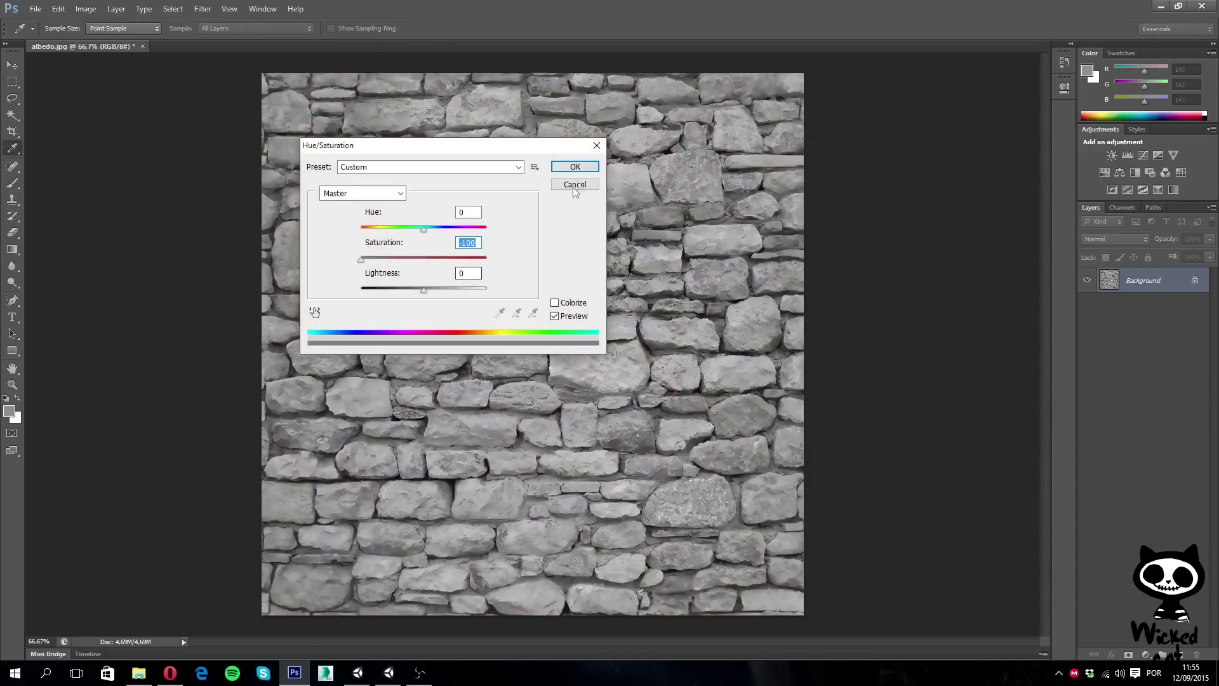
click(573, 167)
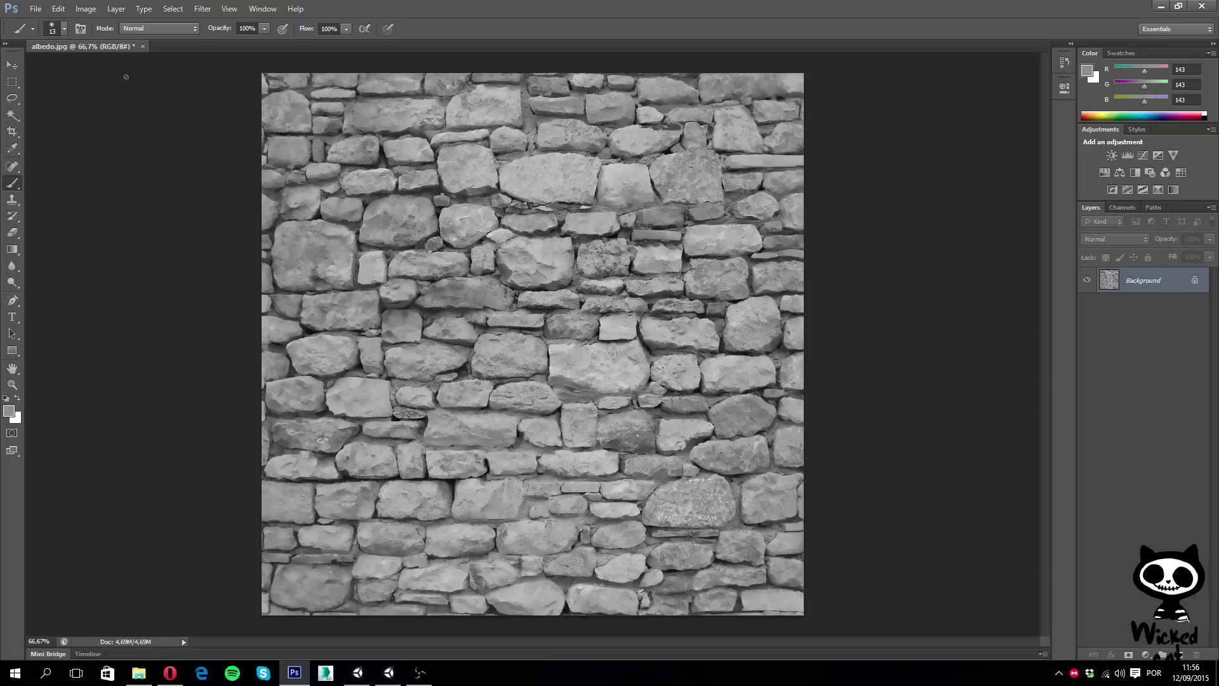
Adjust the image's contrast in Brightness/Contrast and apply it.
click(86, 9)
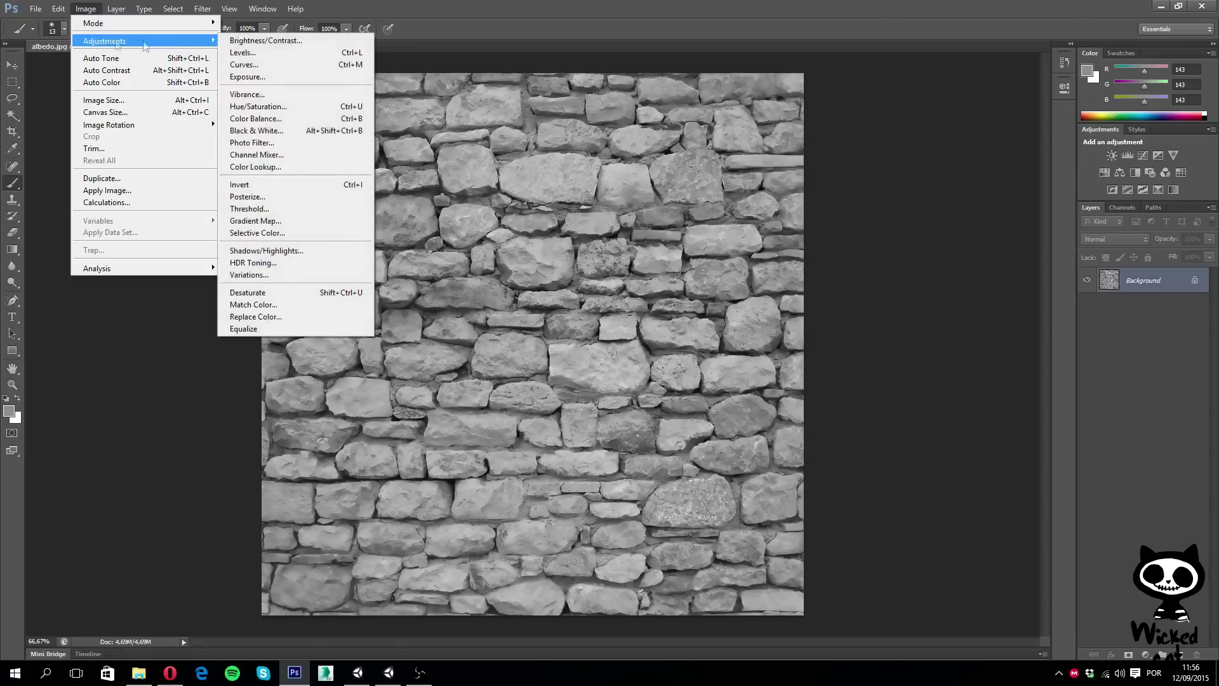
click(310, 42)
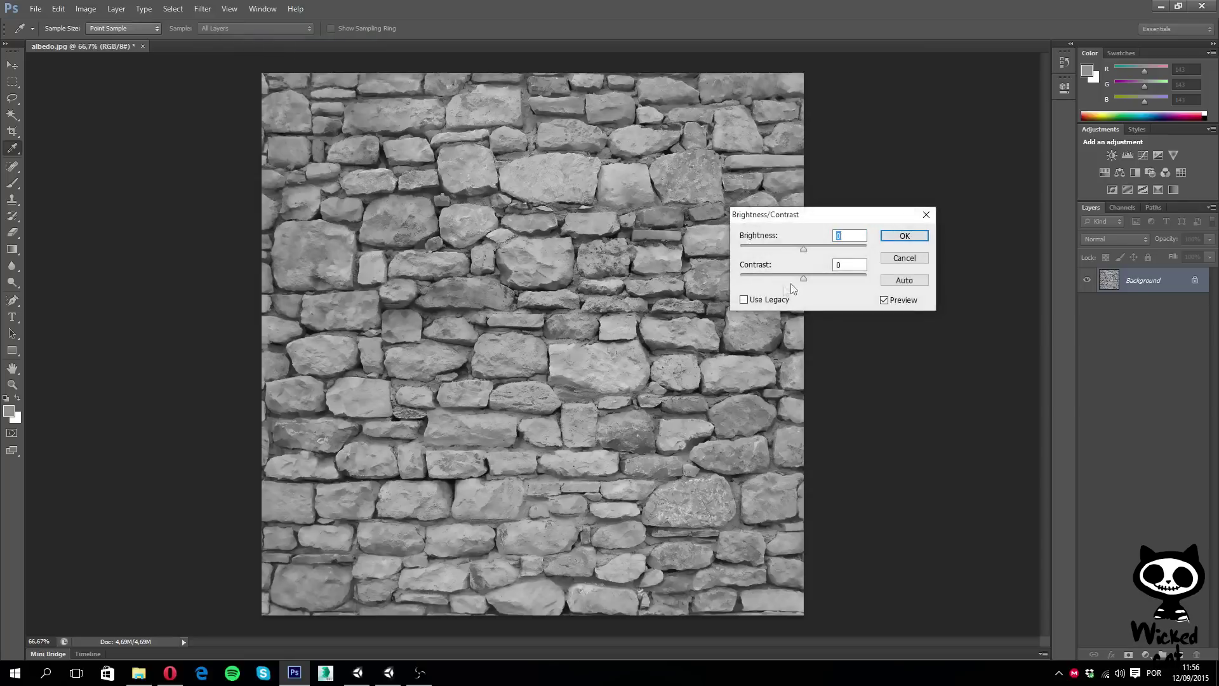
drag(805, 280, 826, 281)
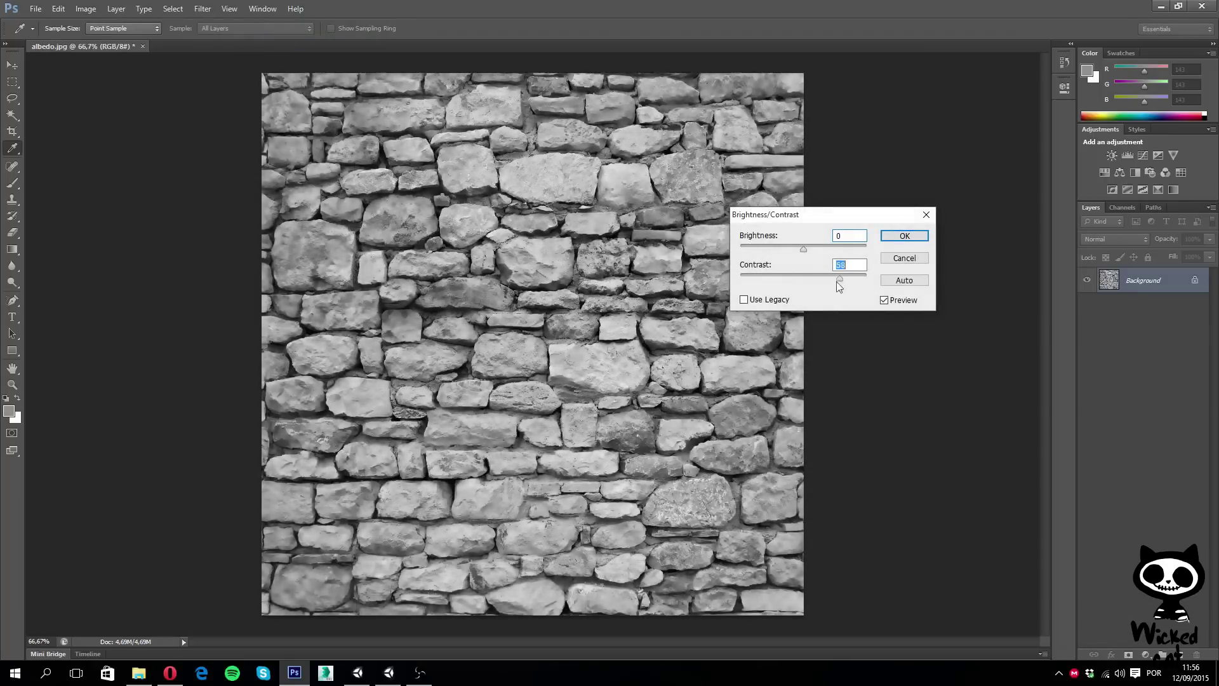
drag(836, 282, 773, 285)
click(902, 238)
key(b)
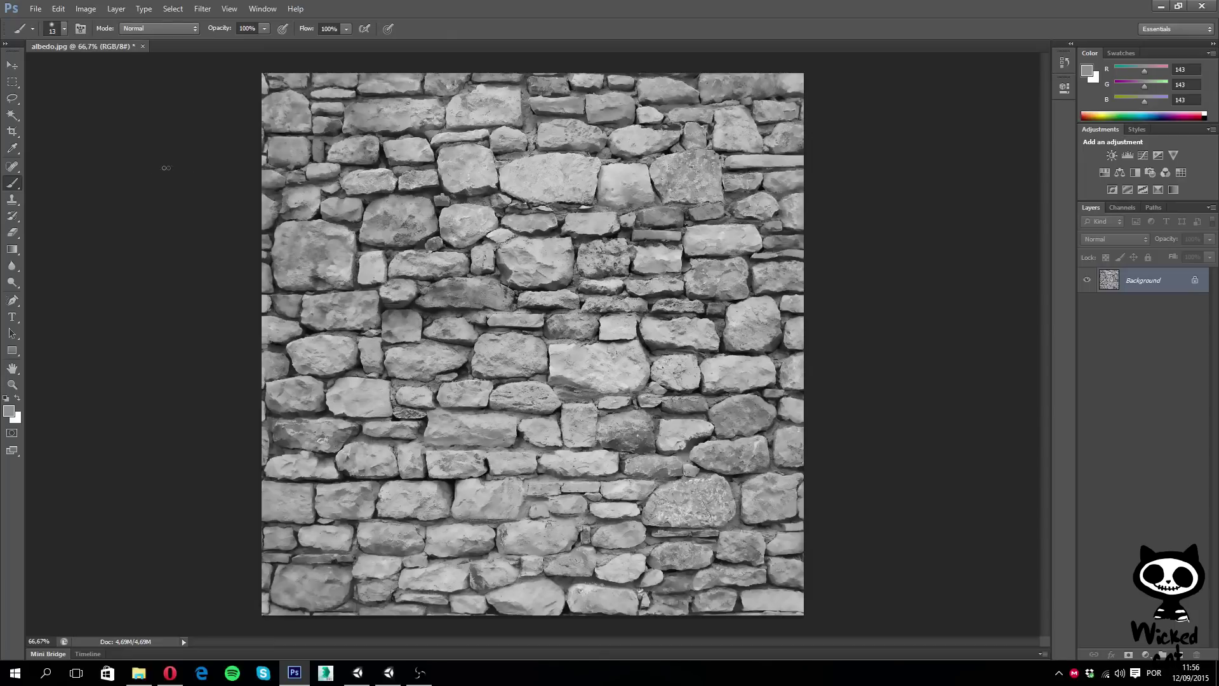
Save the grayscale image as height.jpg with the default JPEG quality.
click(36, 9)
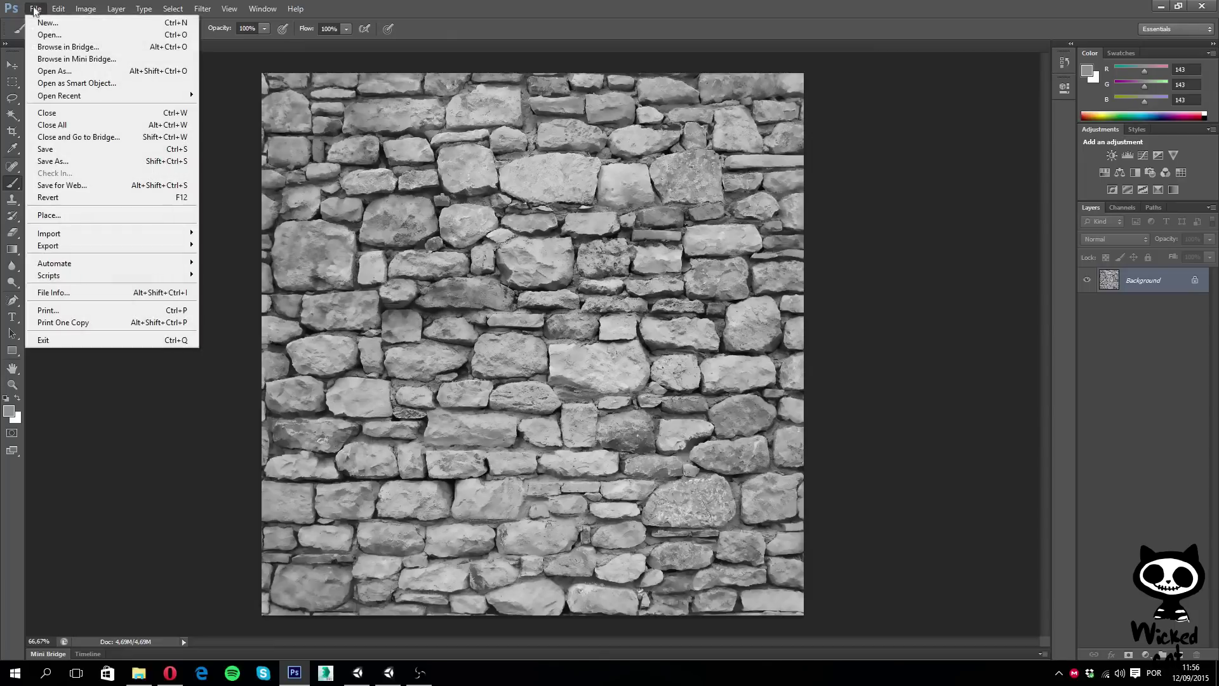
click(74, 159)
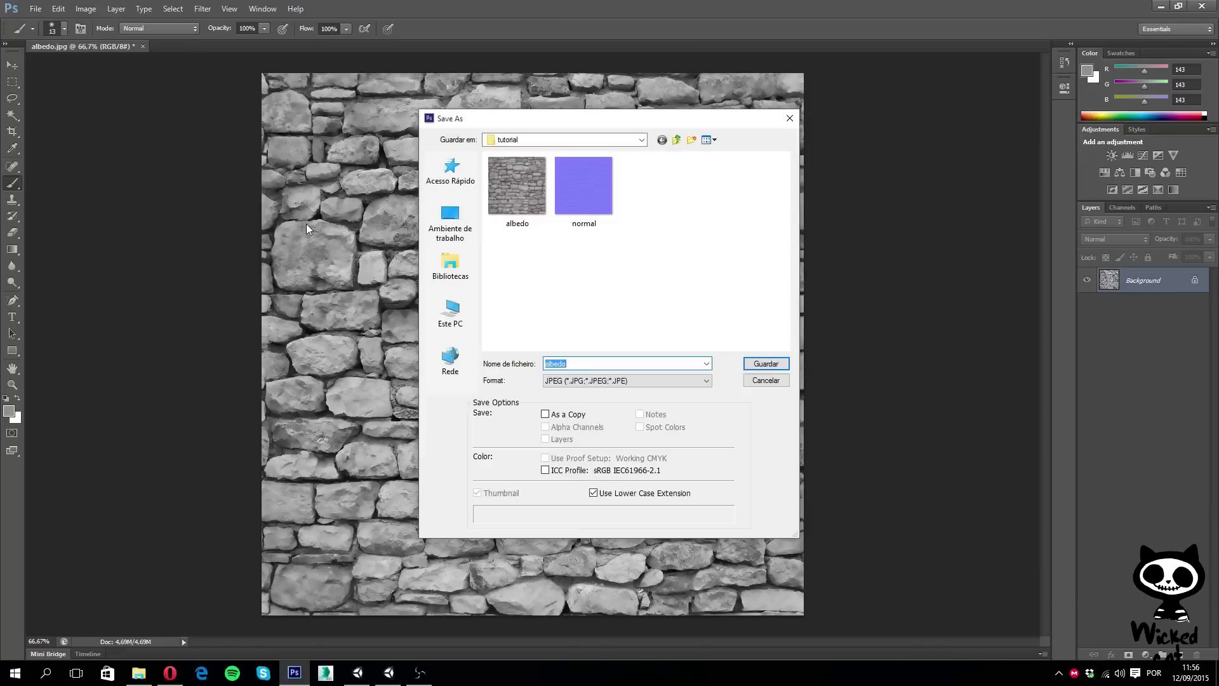
text(height)
click(765, 363)
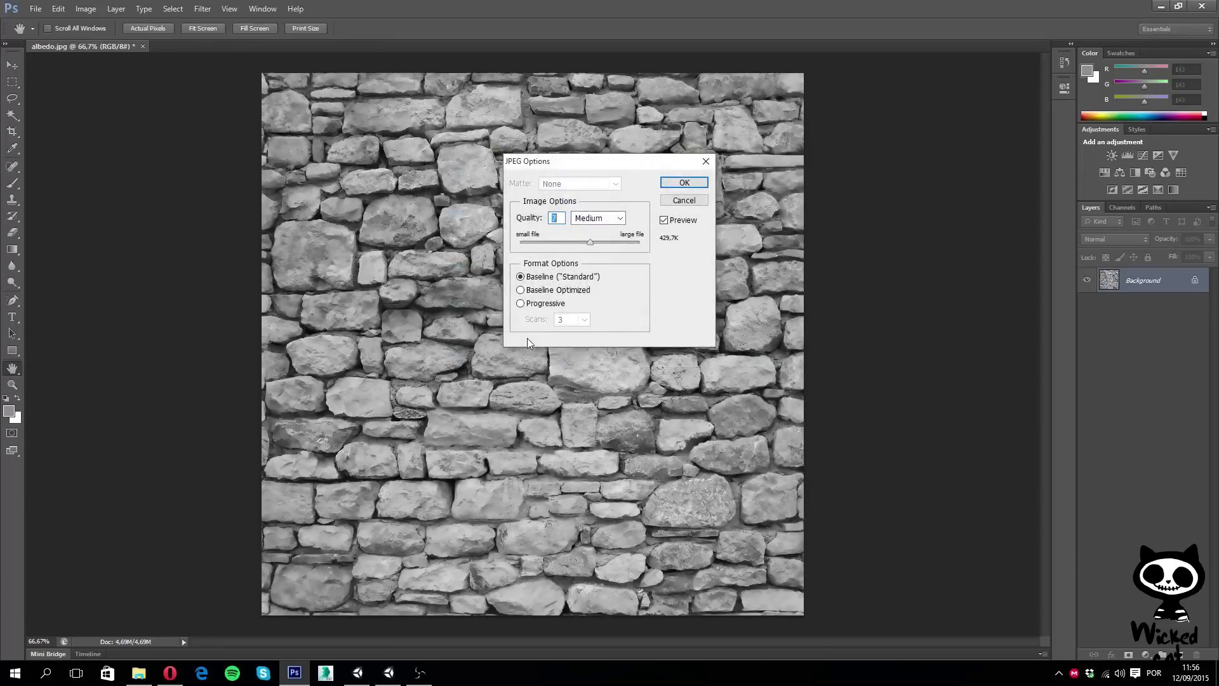
click(683, 182)
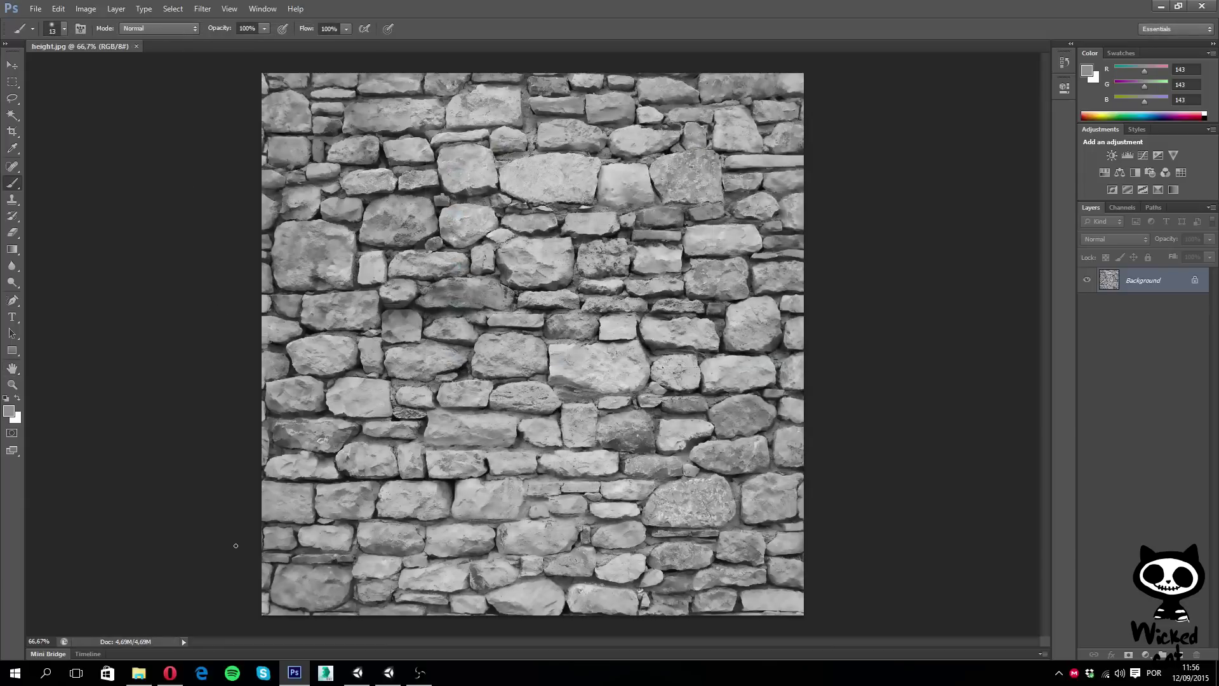
click(357, 673)
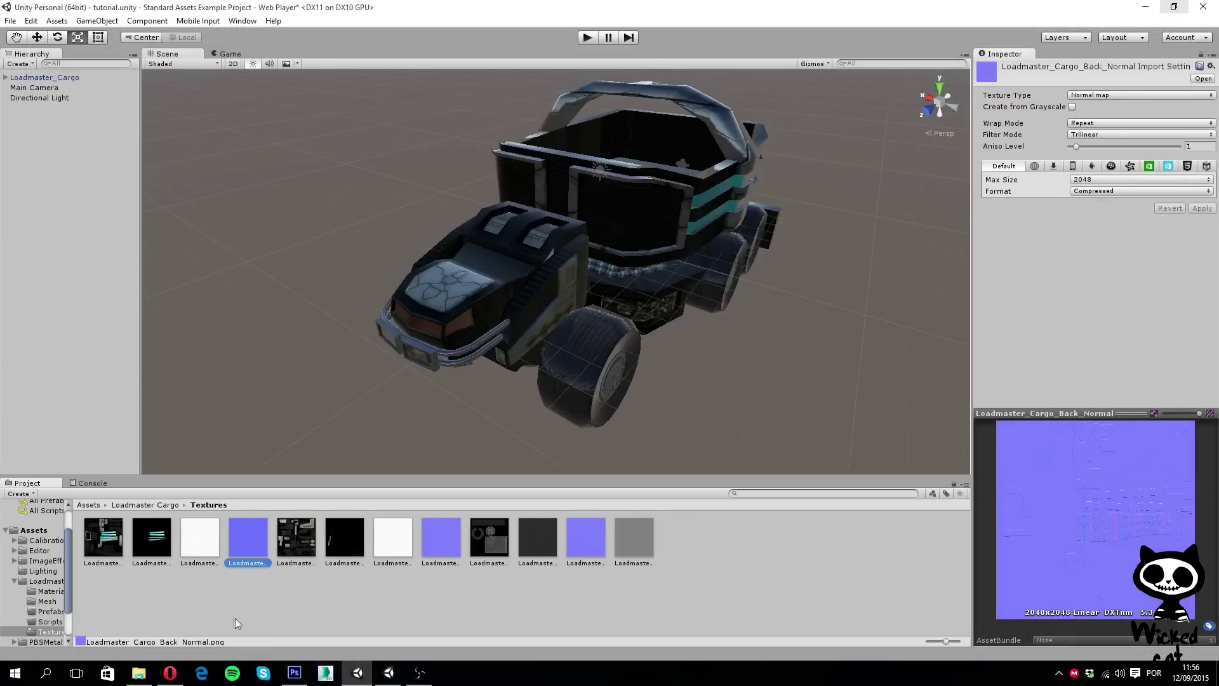
Create a folder named wall inside Loadmaster Cargo.
click(45, 580)
right_click(377, 593)
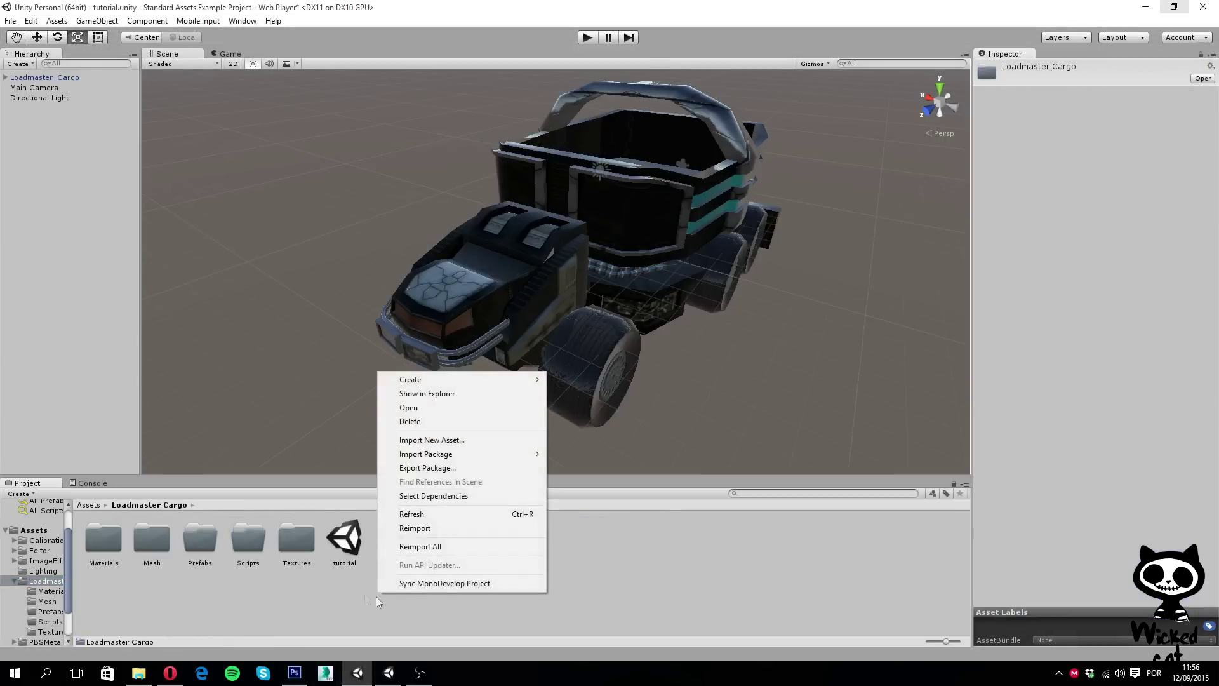
mouse_move(463, 377)
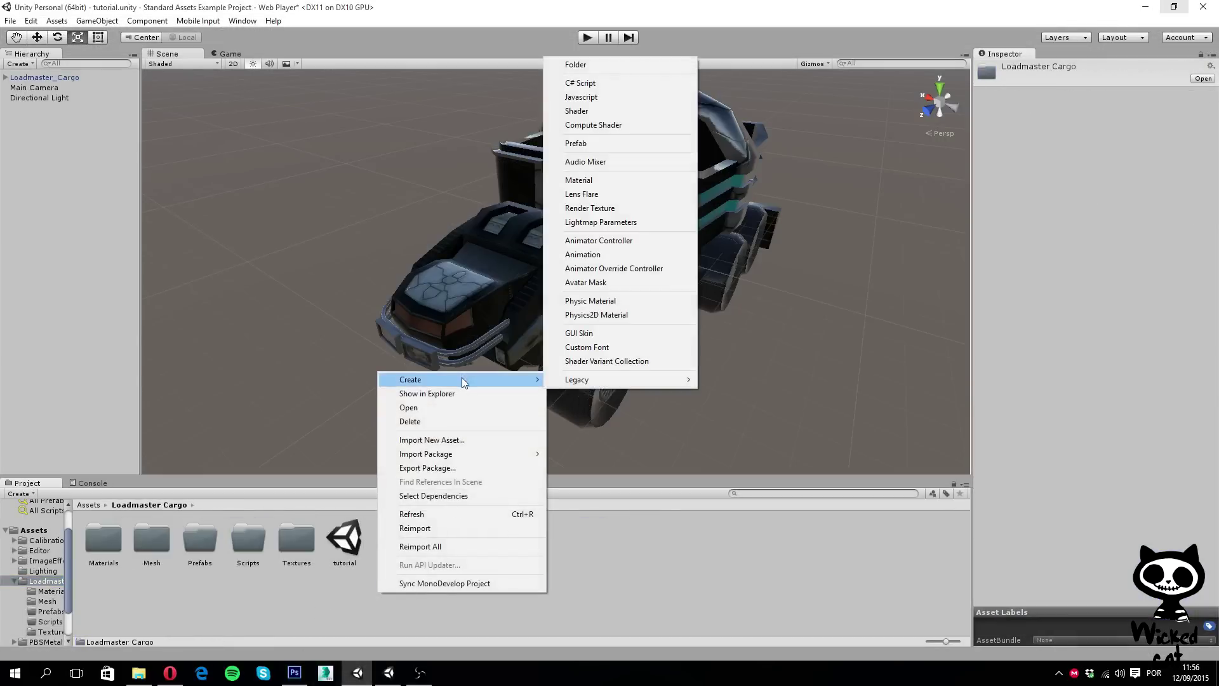
click(565, 66)
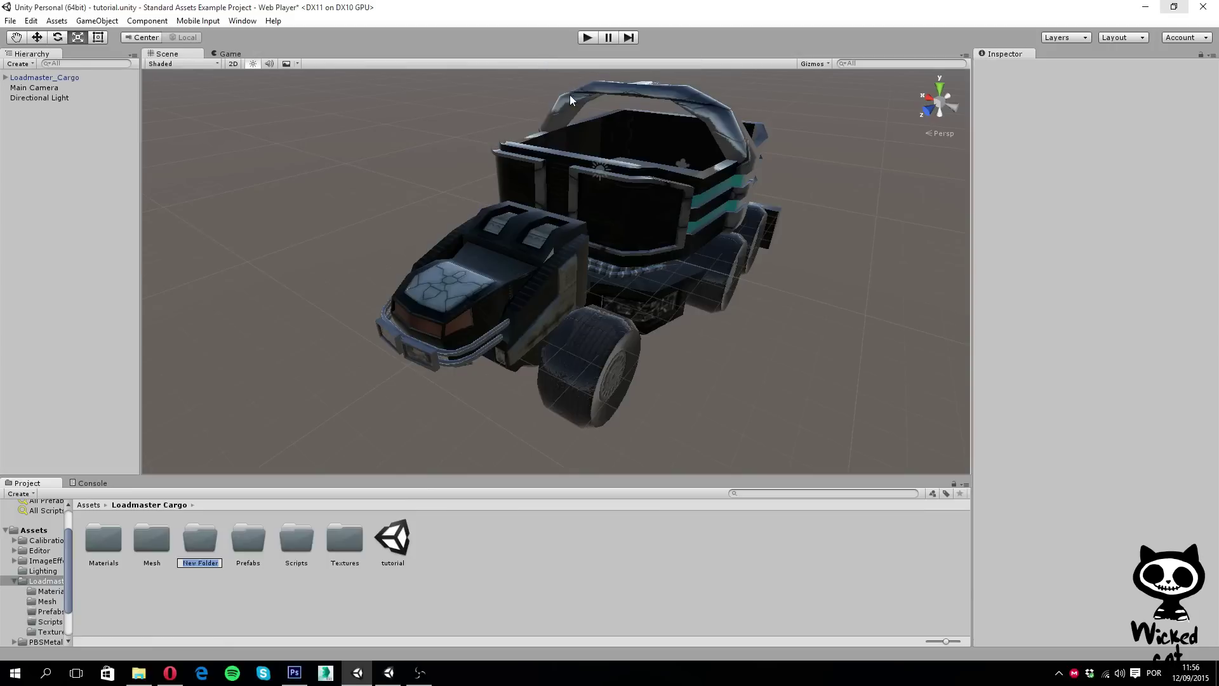
text(wall)
key(Return)
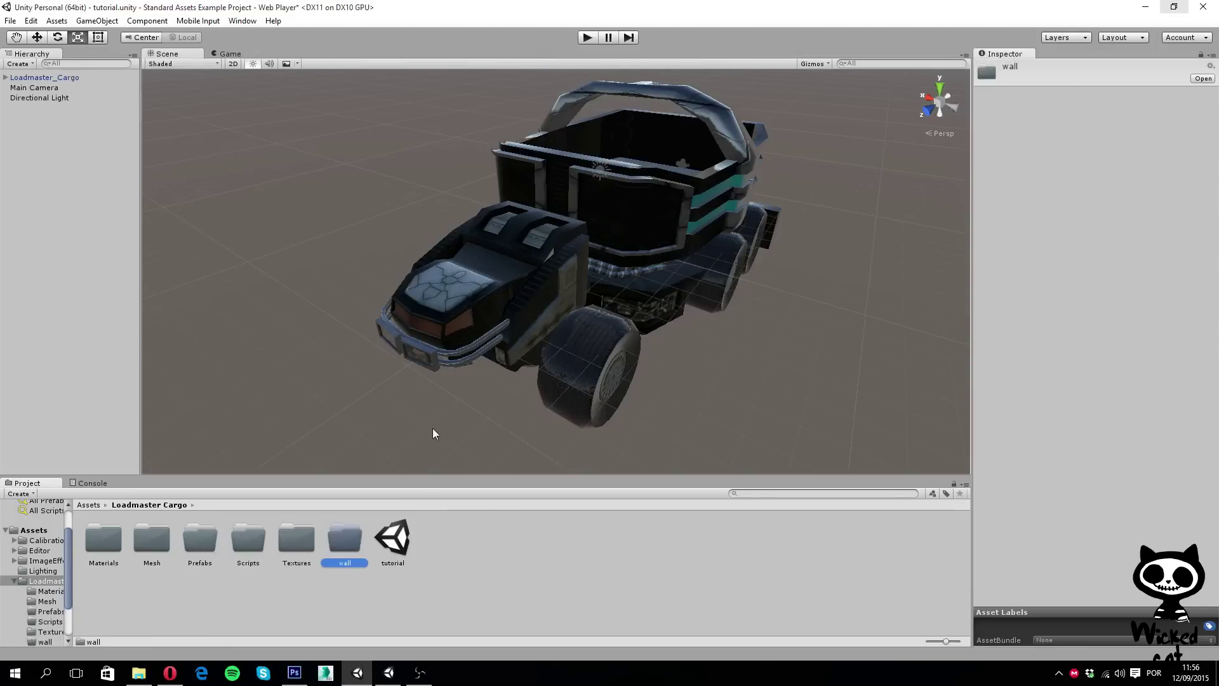
Import the albedo, height and normal images from the tutorial folder into wall.
double_click(338, 549)
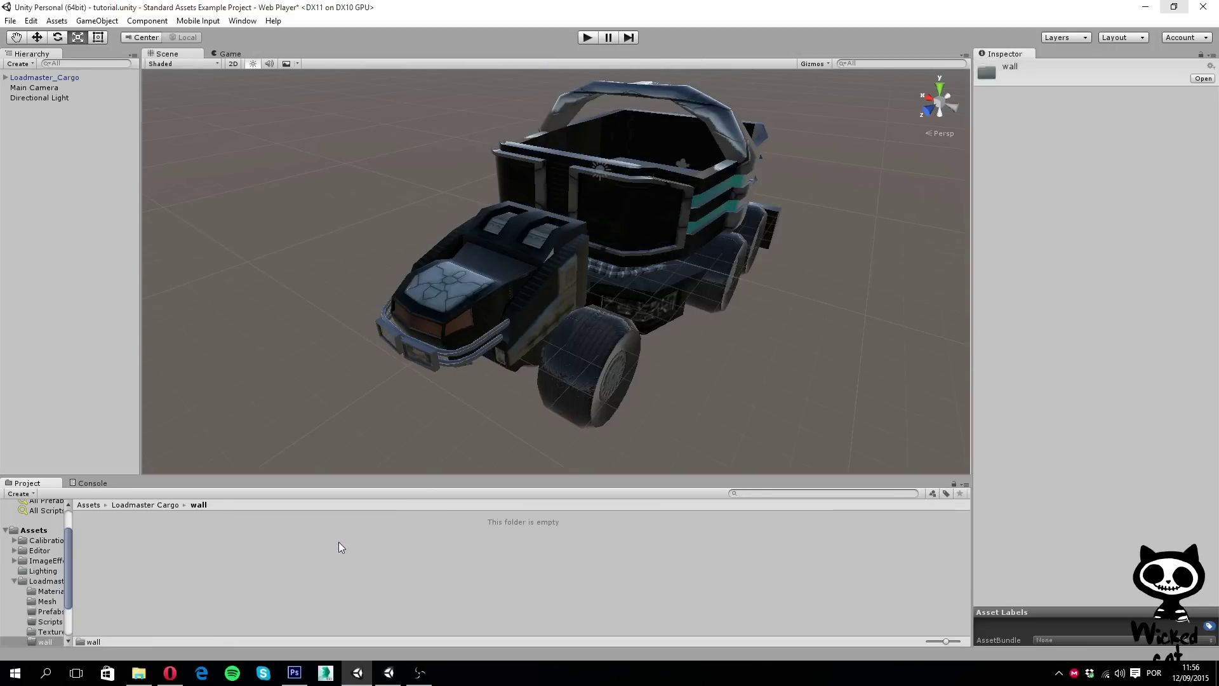
click(139, 672)
drag(329, 232, 311, 572)
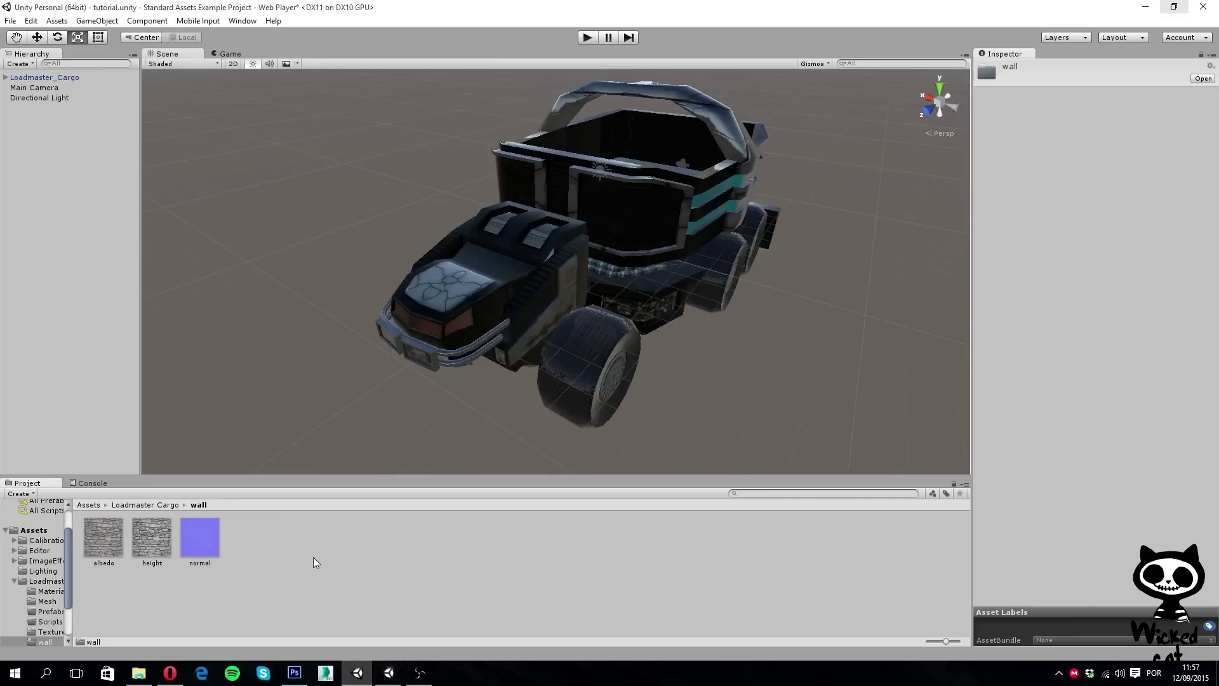
Check the imported albedo, height and normal textures in the Inspector.
click(111, 547)
click(152, 543)
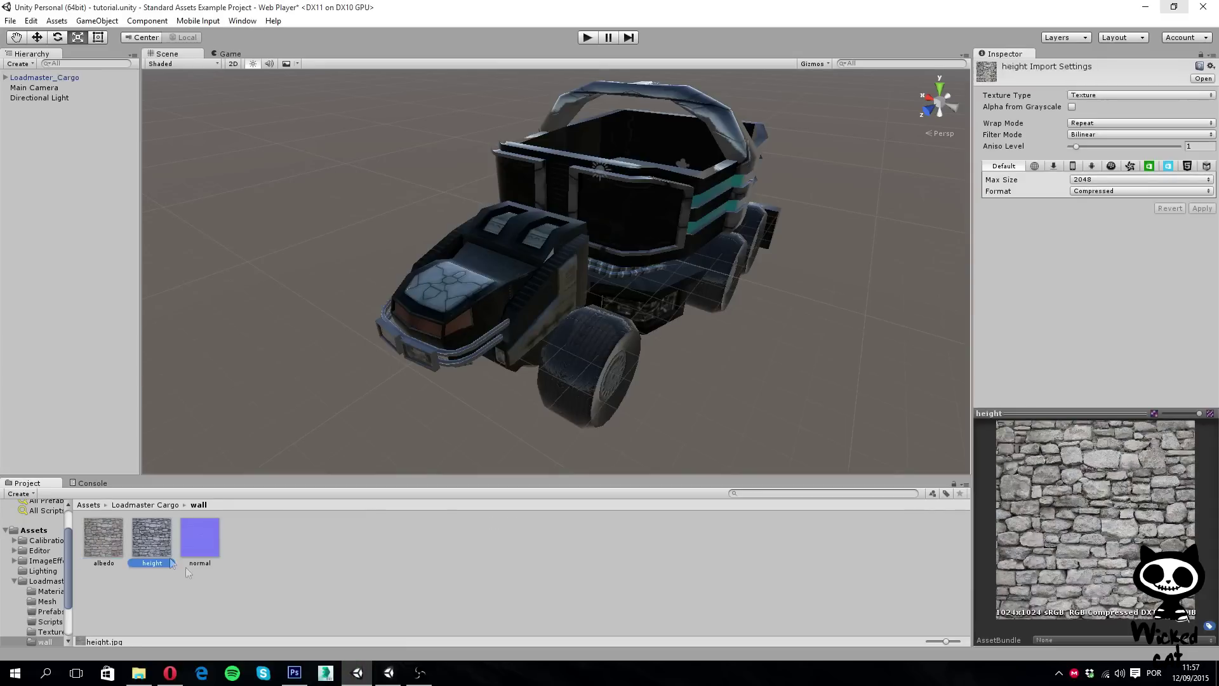
click(217, 539)
click(393, 577)
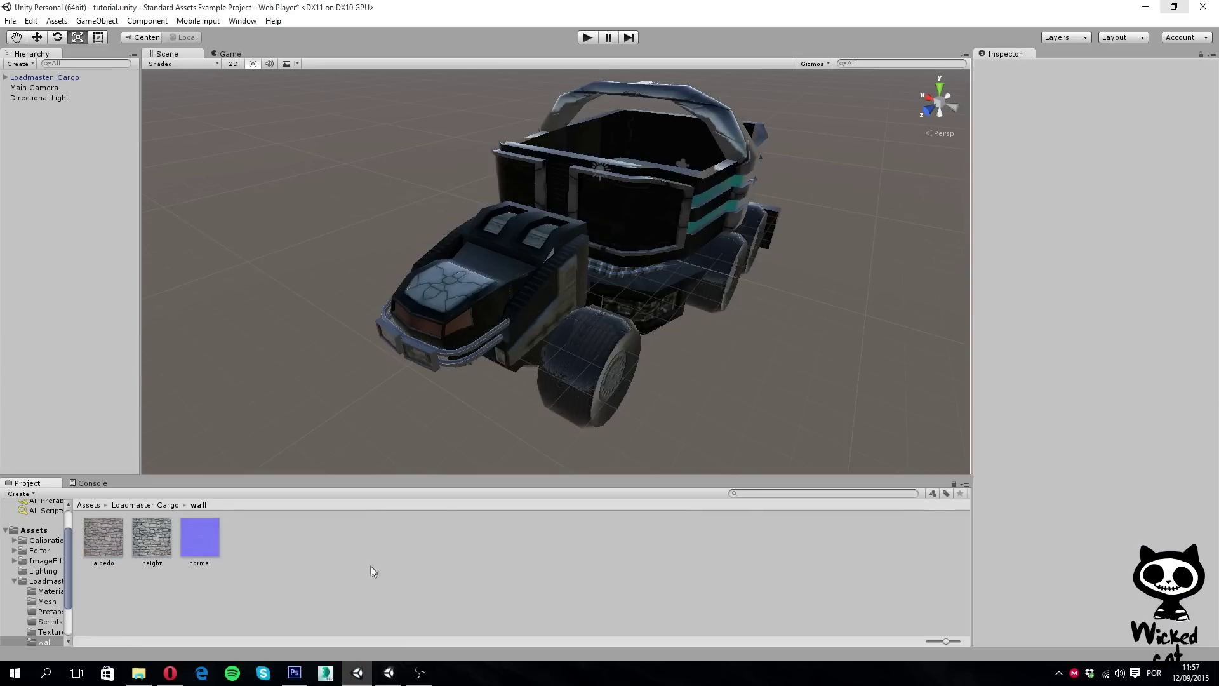
Create a new material named wall in the wall folder.
right_click(259, 524)
mouse_move(323, 314)
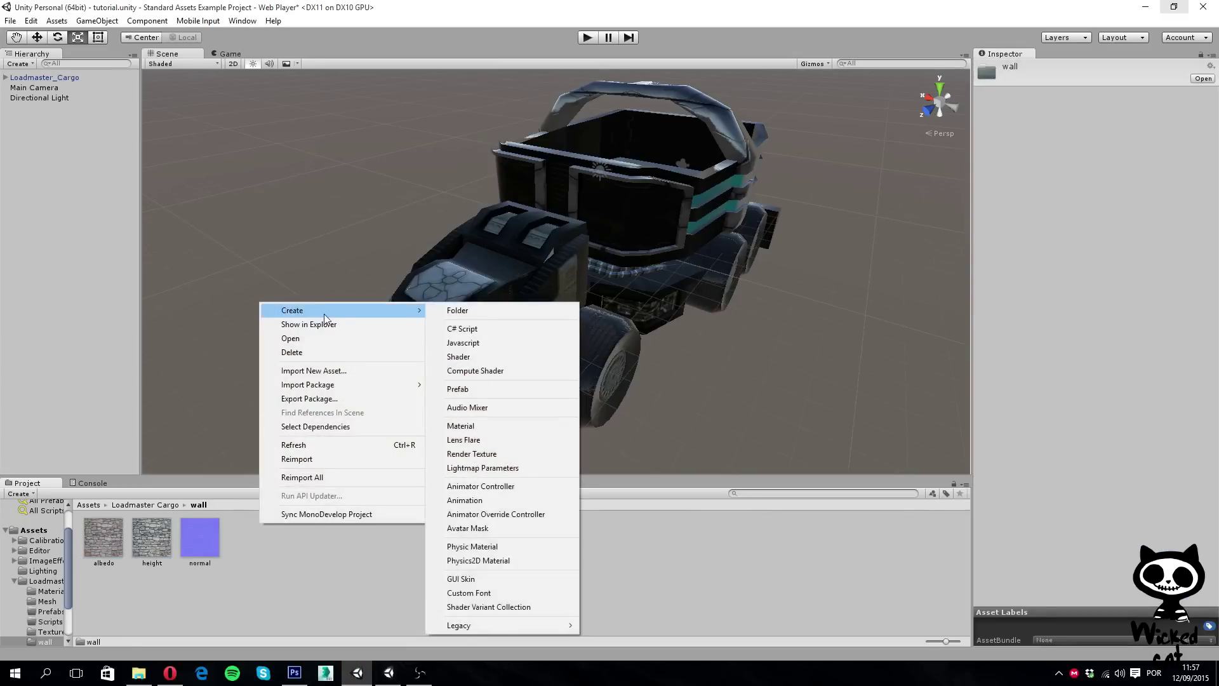
click(491, 425)
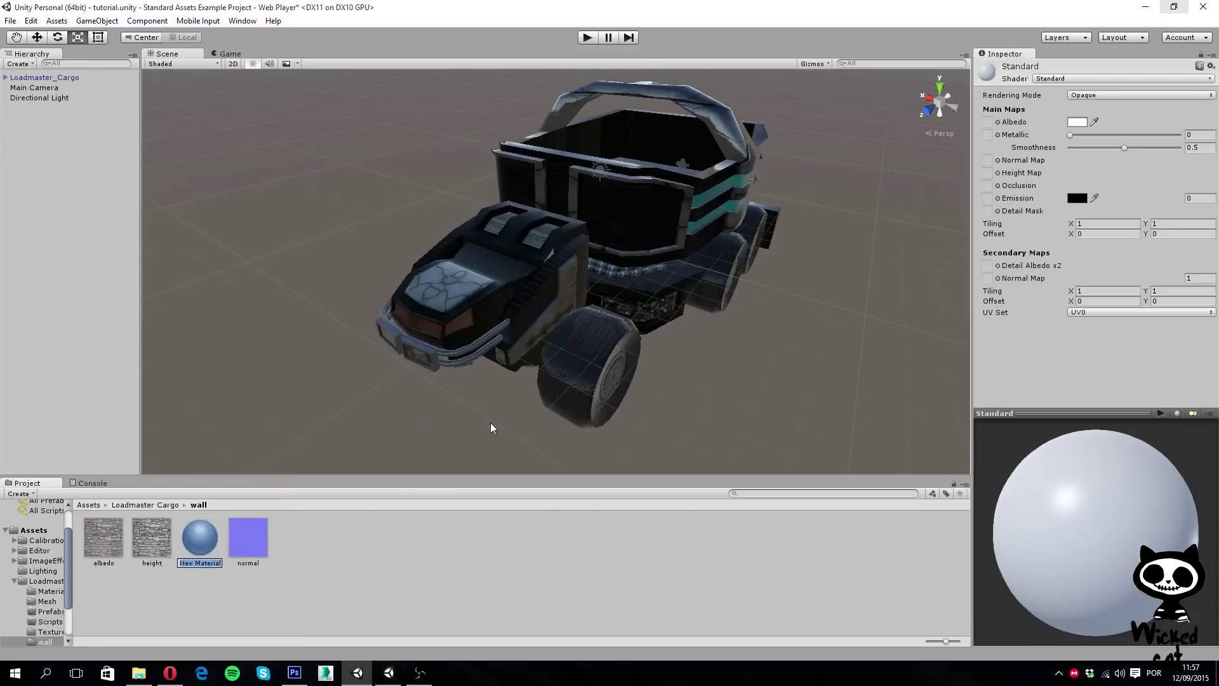
text(wall)
key(Return)
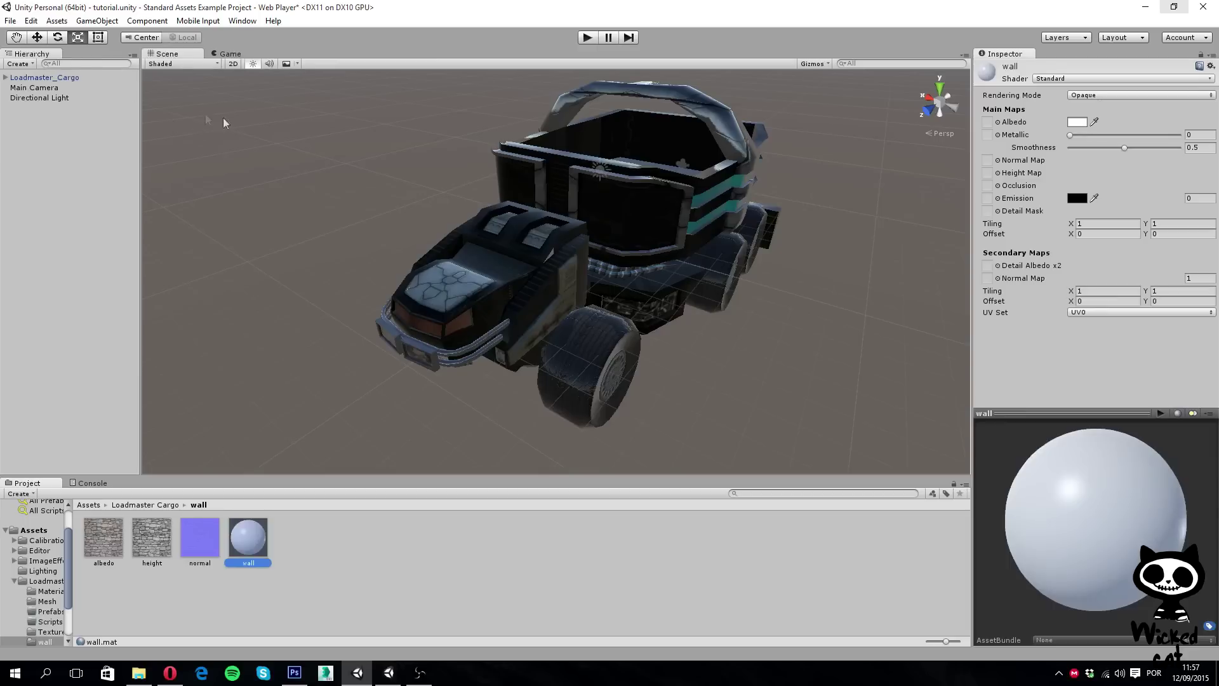
Add a cube to the scene, move it left of the truck, and resize it.
click(94, 23)
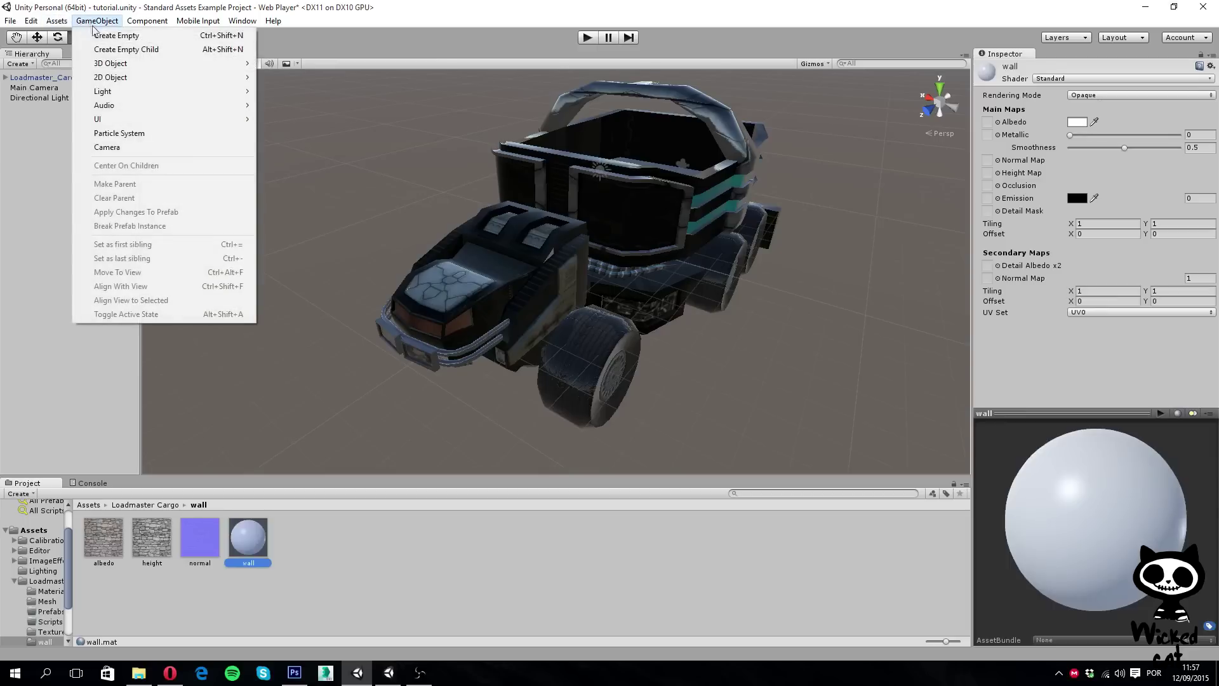
mouse_move(158, 63)
click(318, 63)
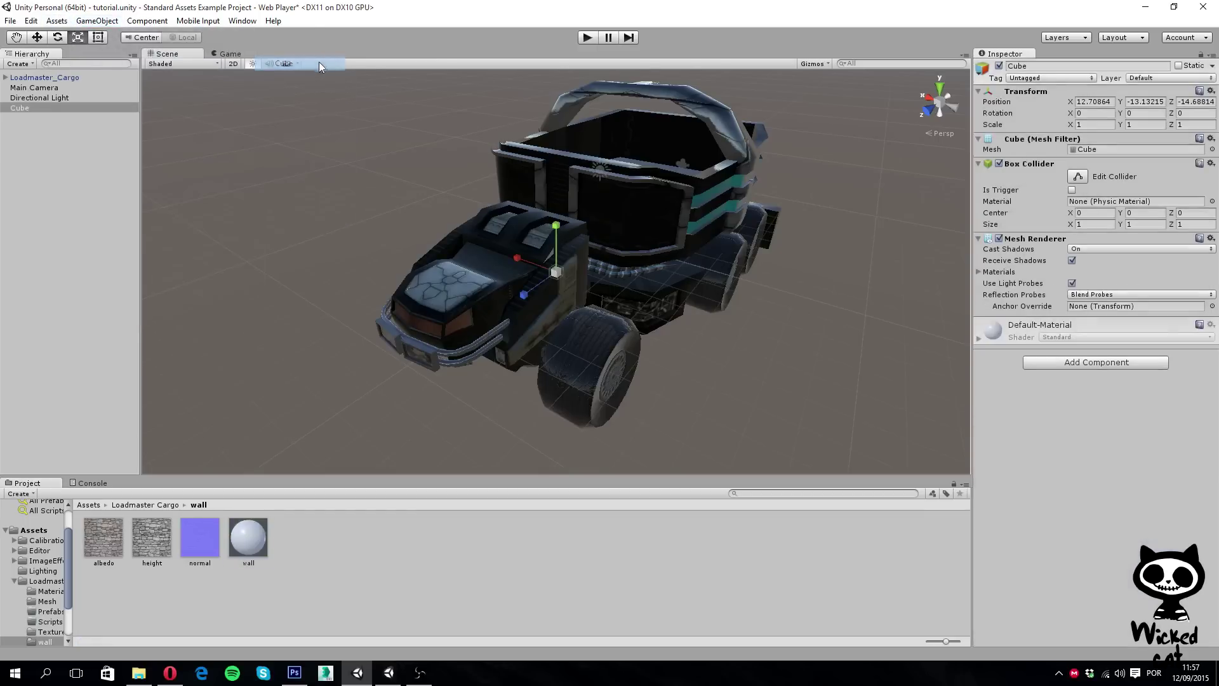
click(36, 37)
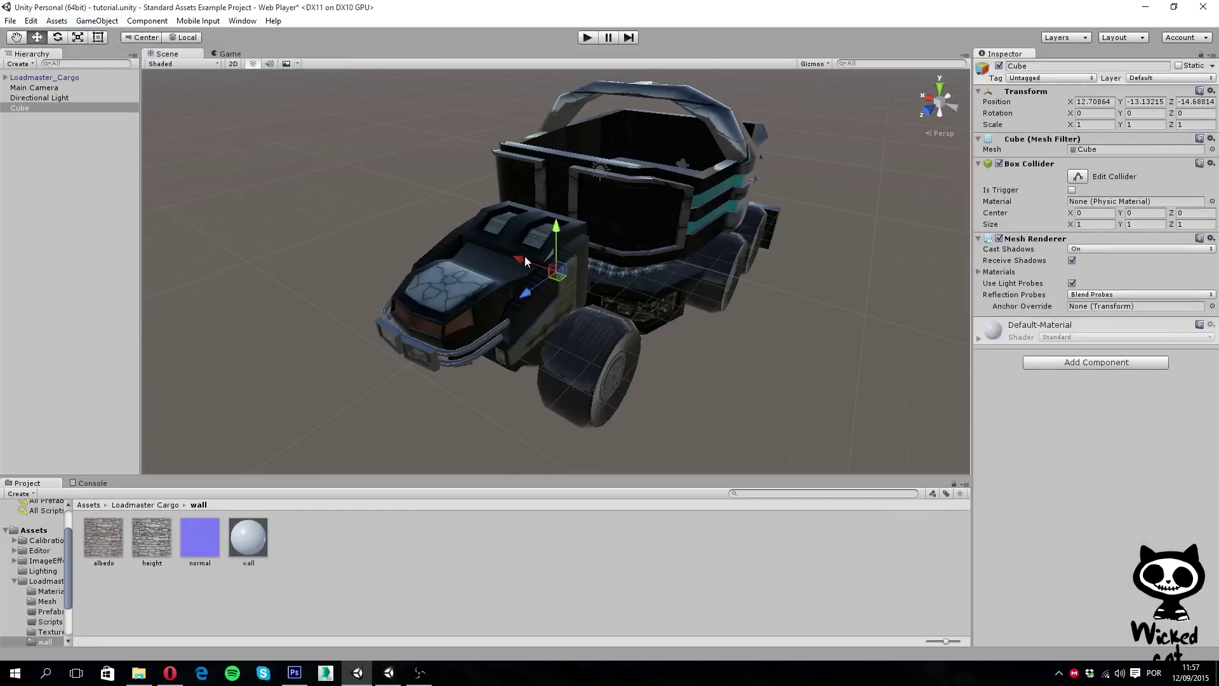
drag(526, 257, 192, 170)
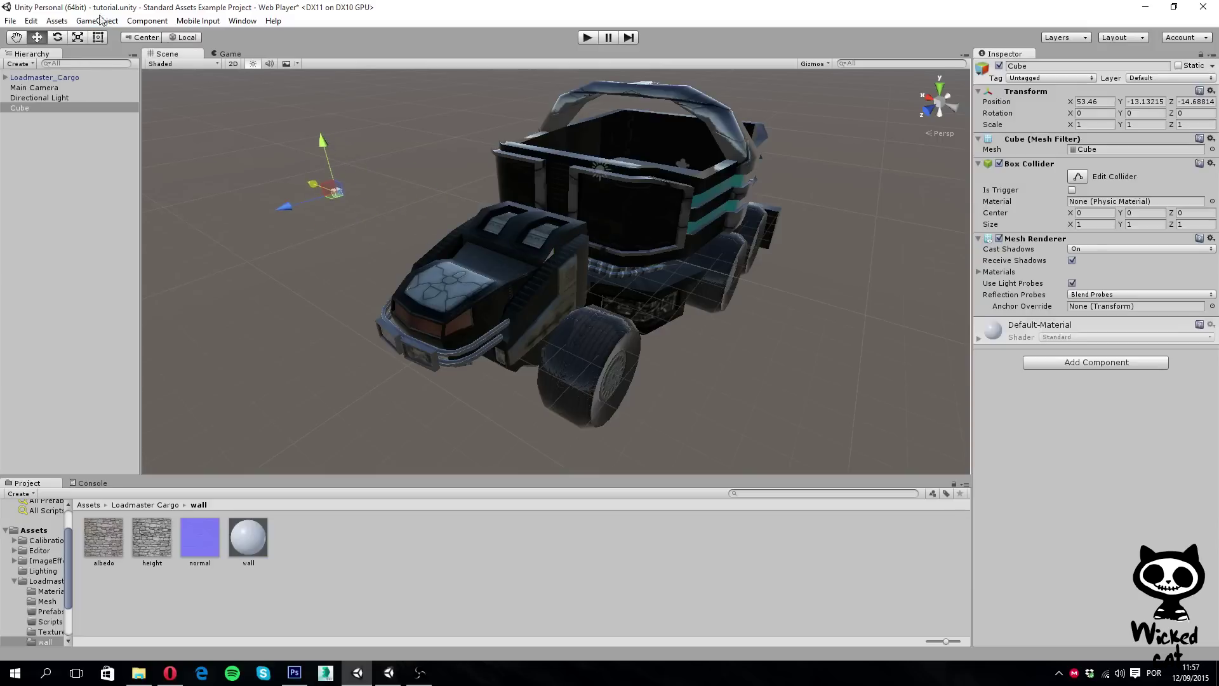
click(78, 37)
drag(337, 190, 508, 432)
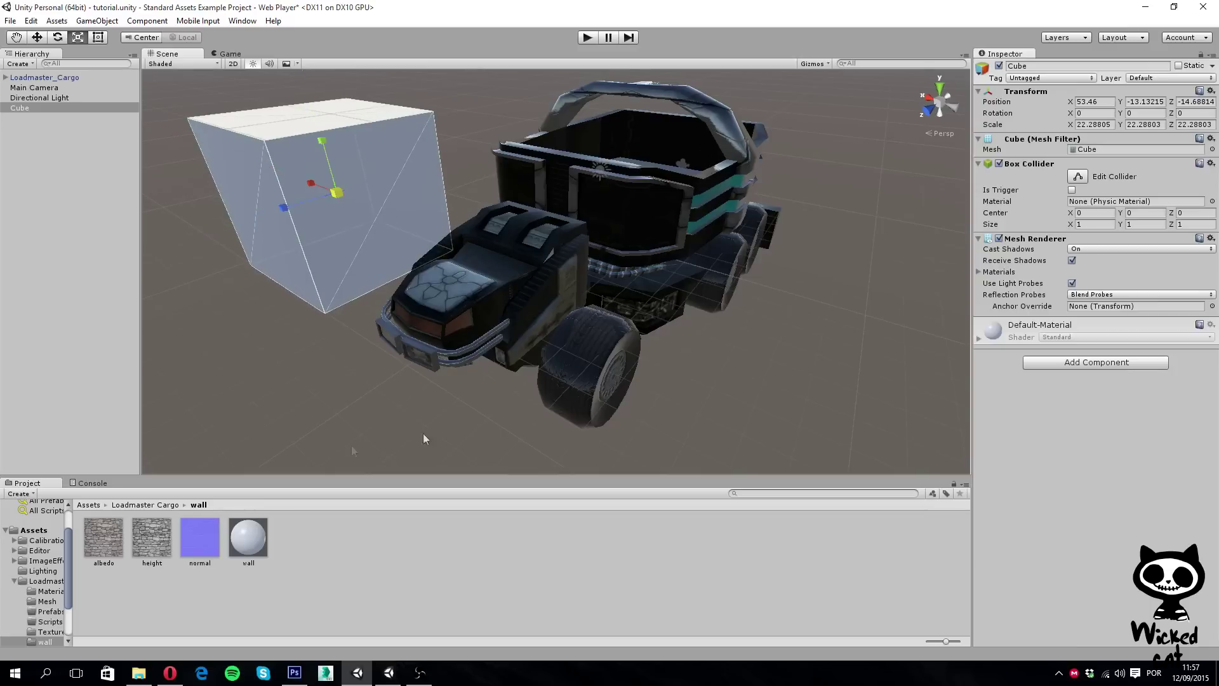
Drop the wall material onto the Cube and show the material's settings in the Inspector.
click(411, 547)
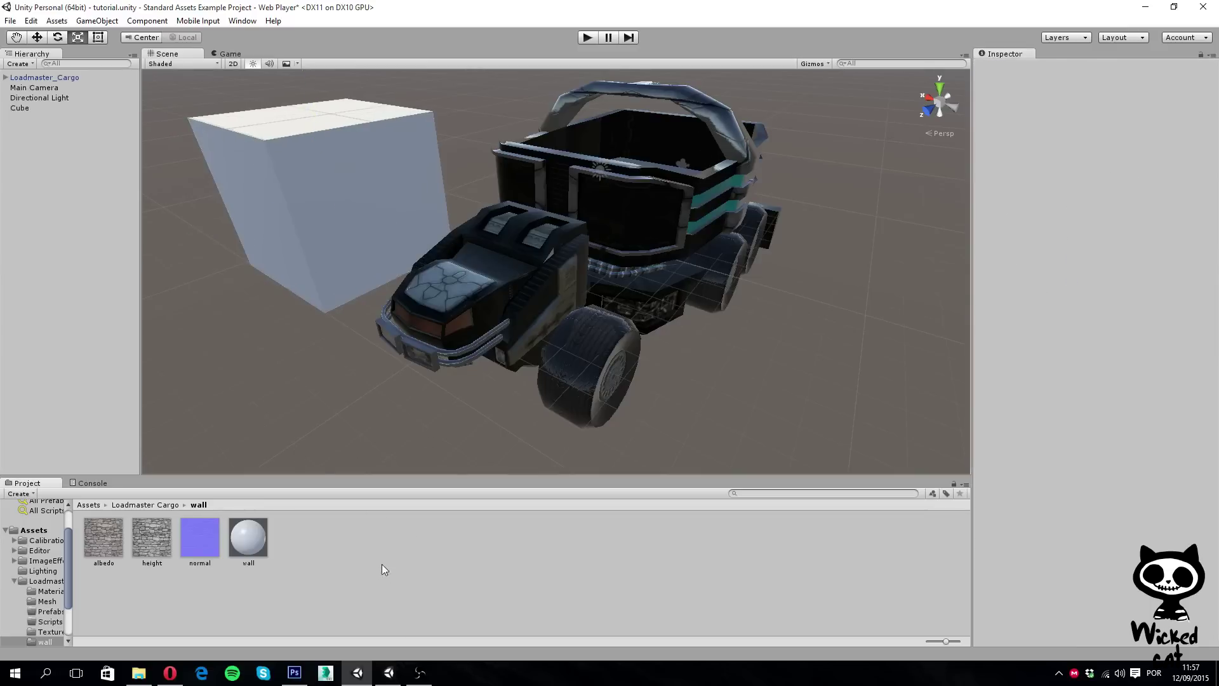
drag(254, 538, 340, 226)
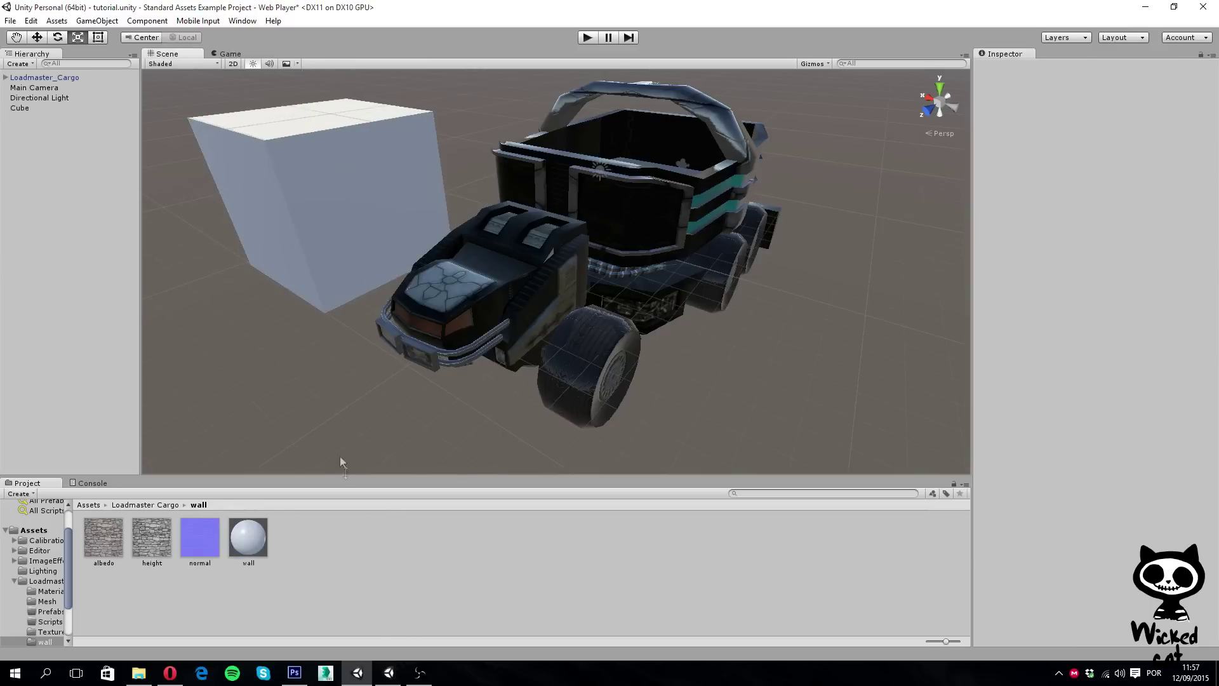
click(335, 240)
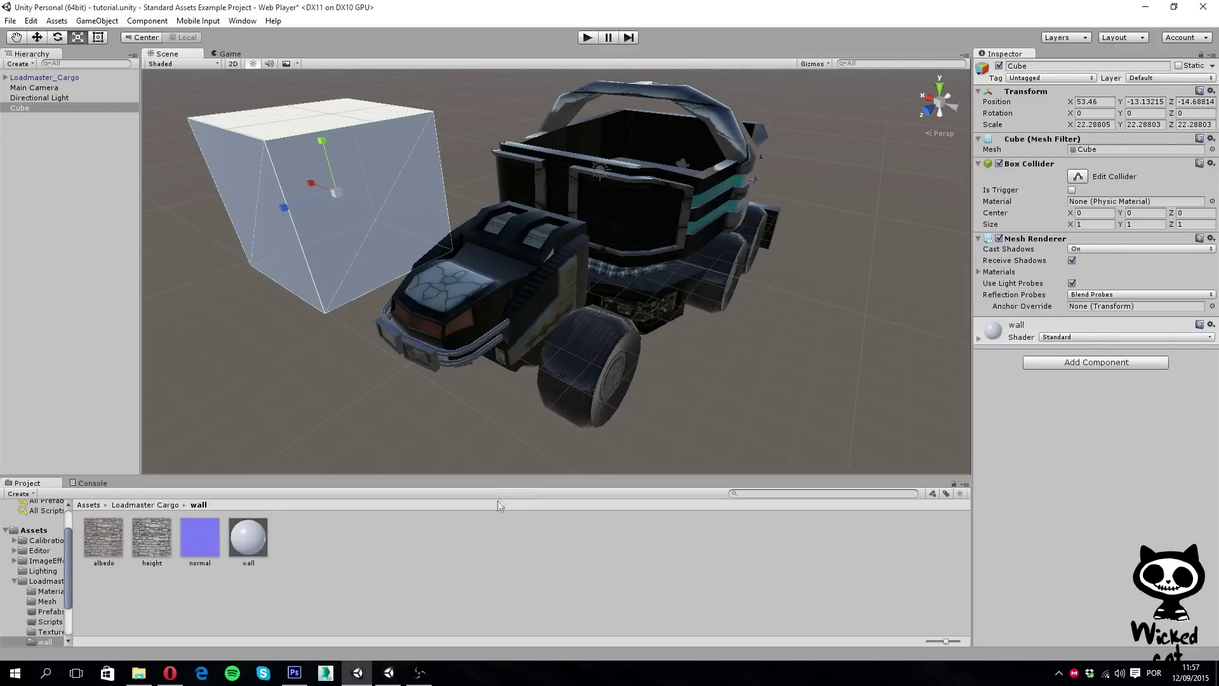
click(257, 537)
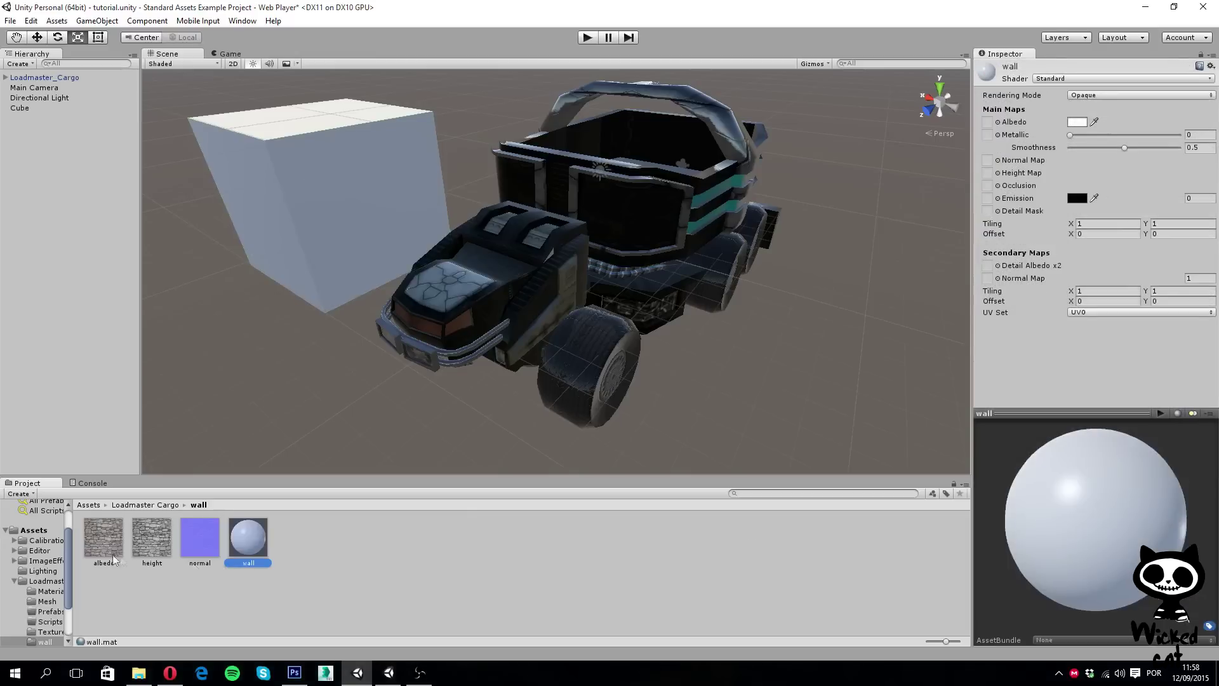
Assign albedo to the Albedo slot and normal to the Normal Map slot, marking it a normal map.
drag(92, 541, 989, 123)
alt+drag(265, 254, 210, 224)
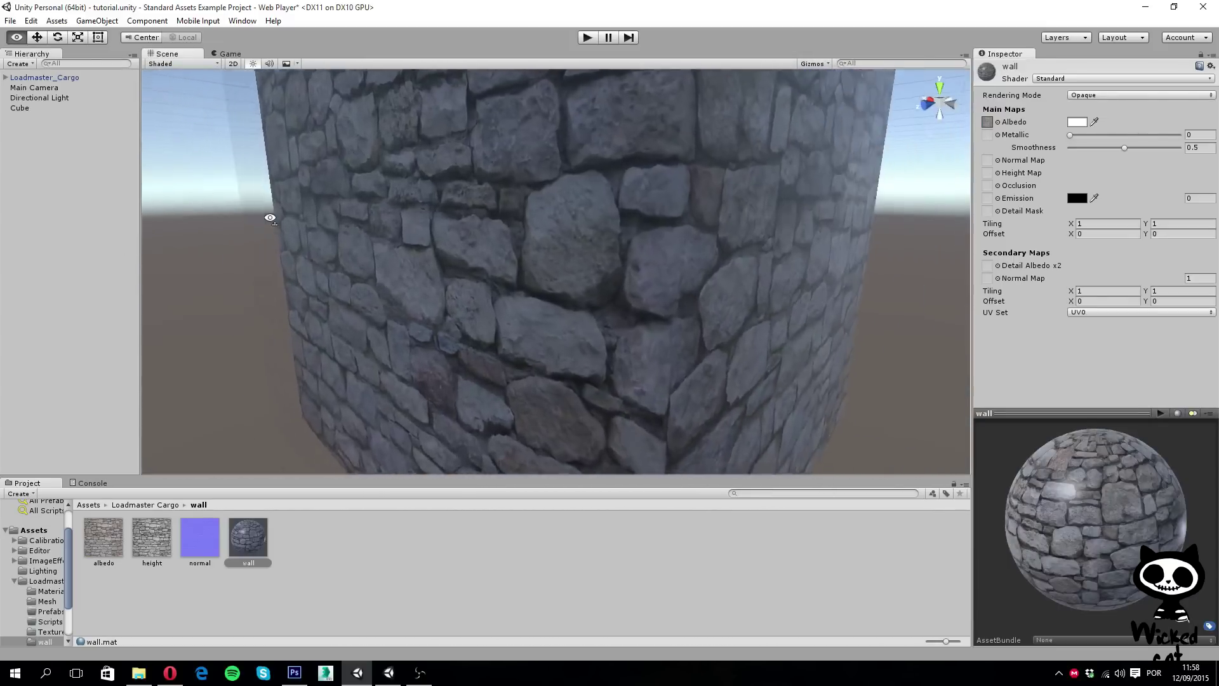
right_drag(270, 218, 192, 213)
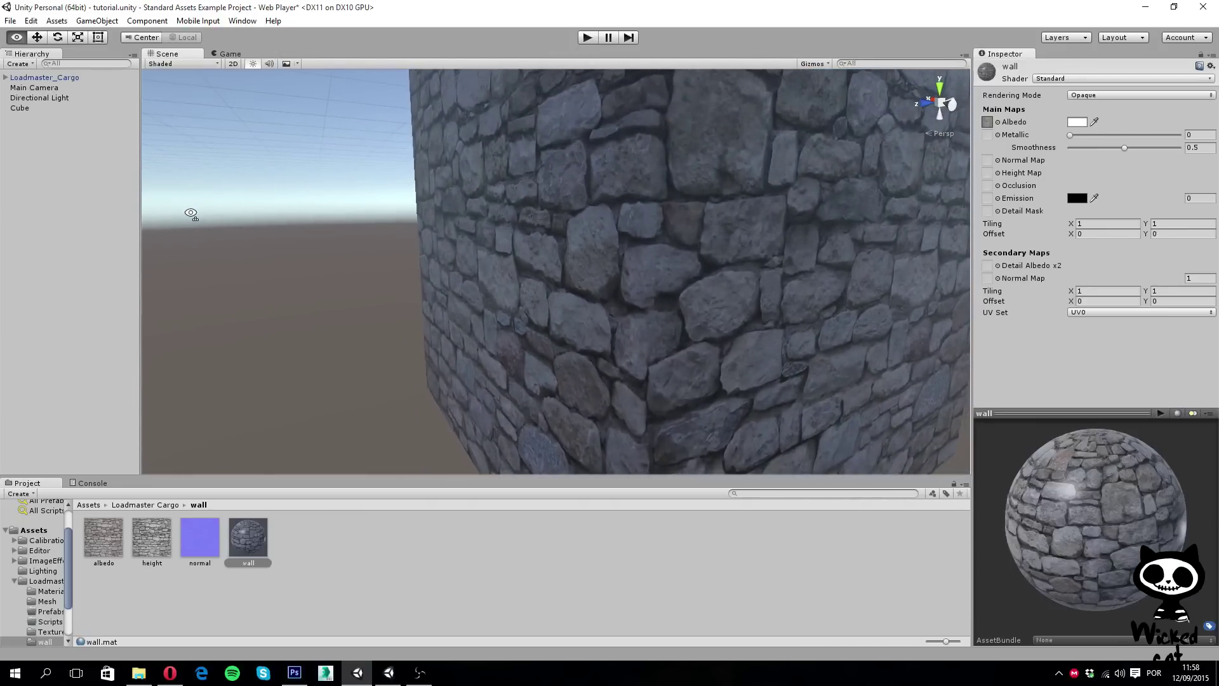
right_drag(191, 214, 376, 219)
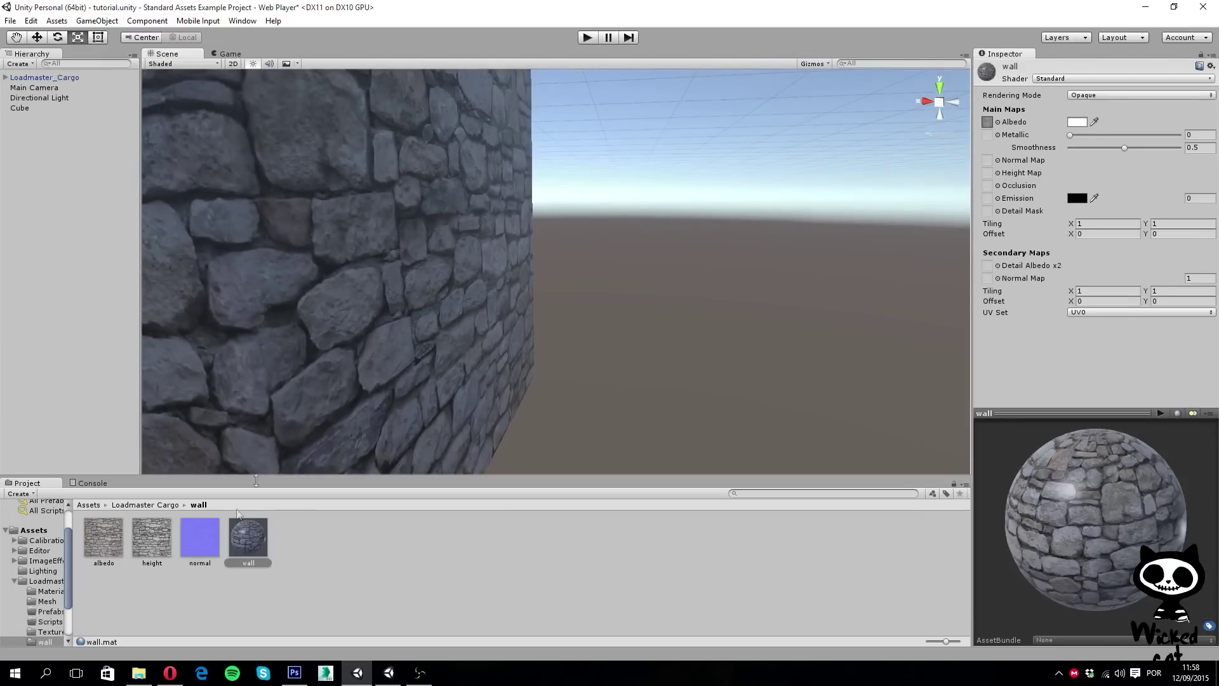
mouse_move(203, 536)
mouse_down()
mouse_move(276, 562)
mouse_move(468, 577)
mouse_move(876, 356)
mouse_move(1001, 160)
mouse_up()
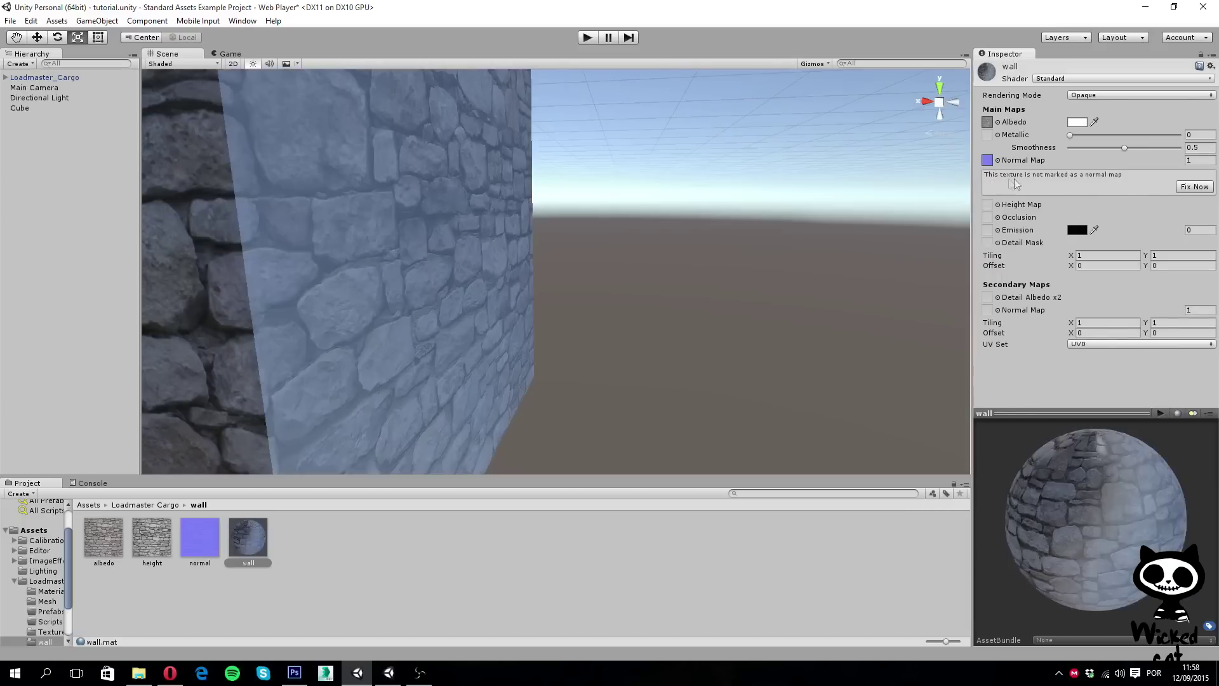
click(1192, 186)
Orbit around the stone cube and adjust the wall material's Normal Map strength value.
alt+drag(922, 212, 305, 267)
scroll(305, 267, down, 10)
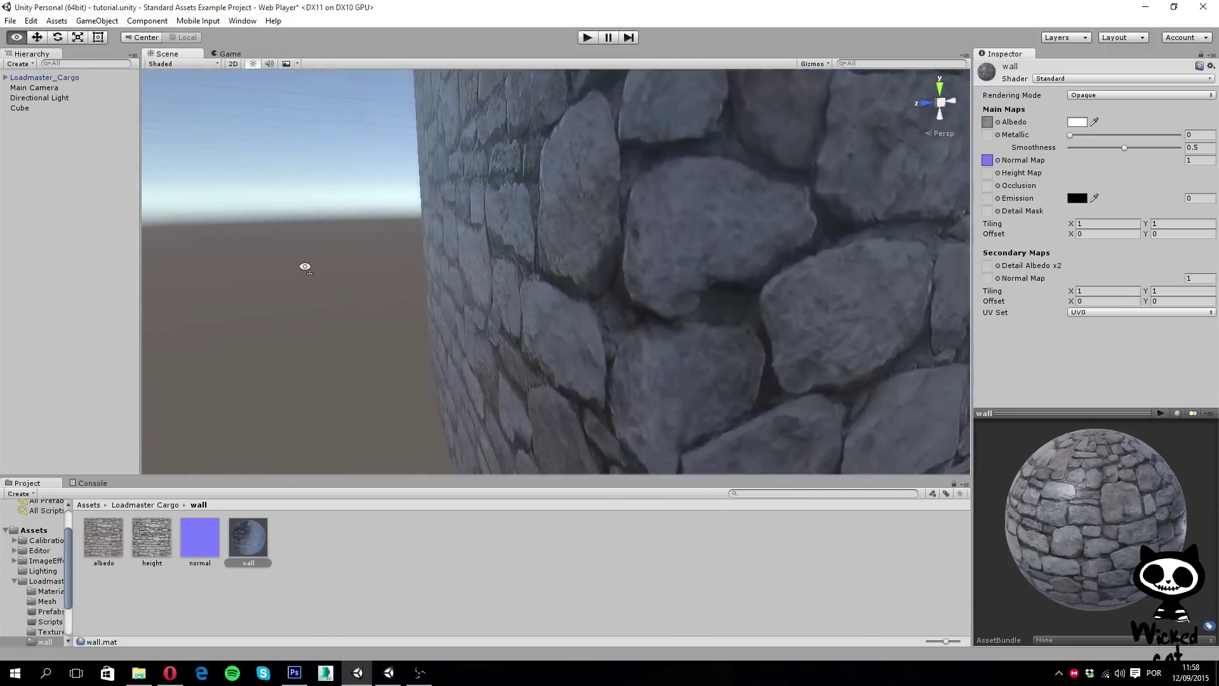
alt+drag(348, 282, 468, 305)
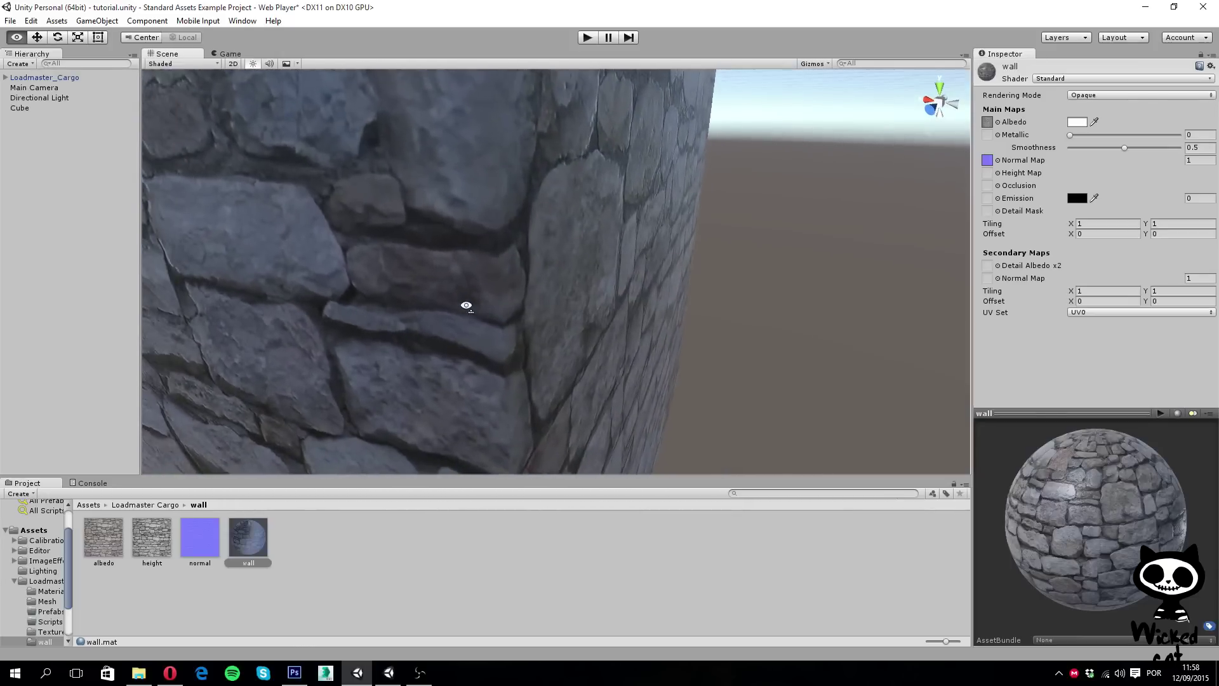
click(1192, 160)
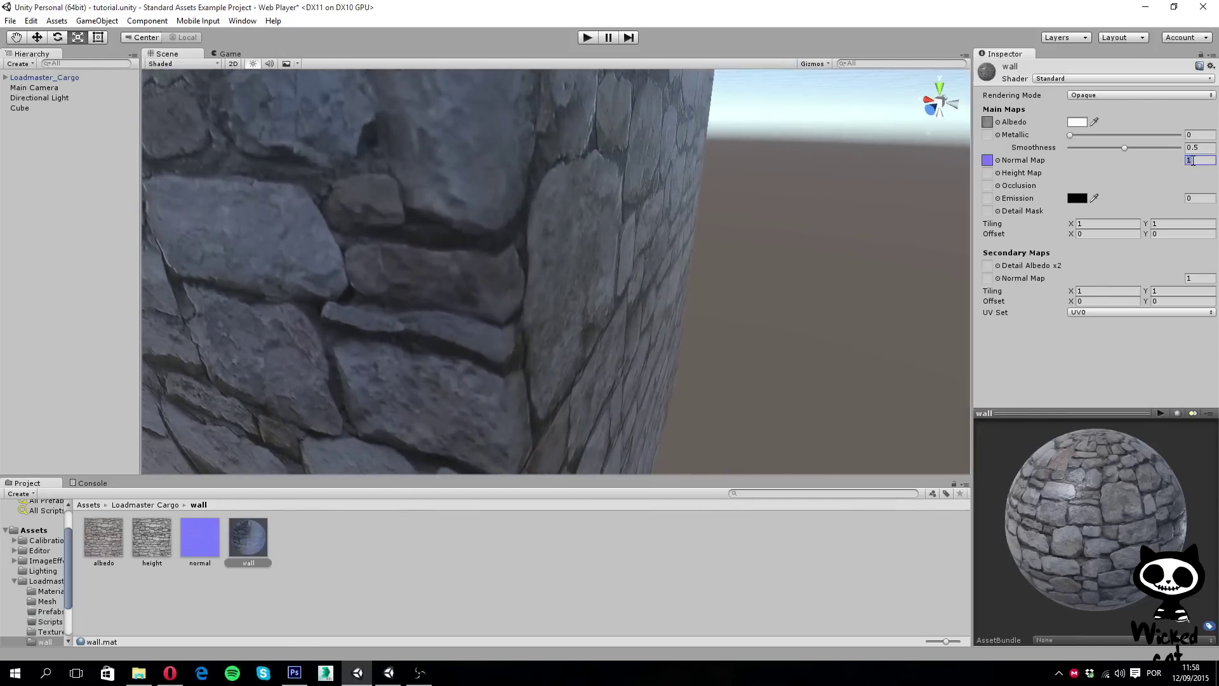
text(3)
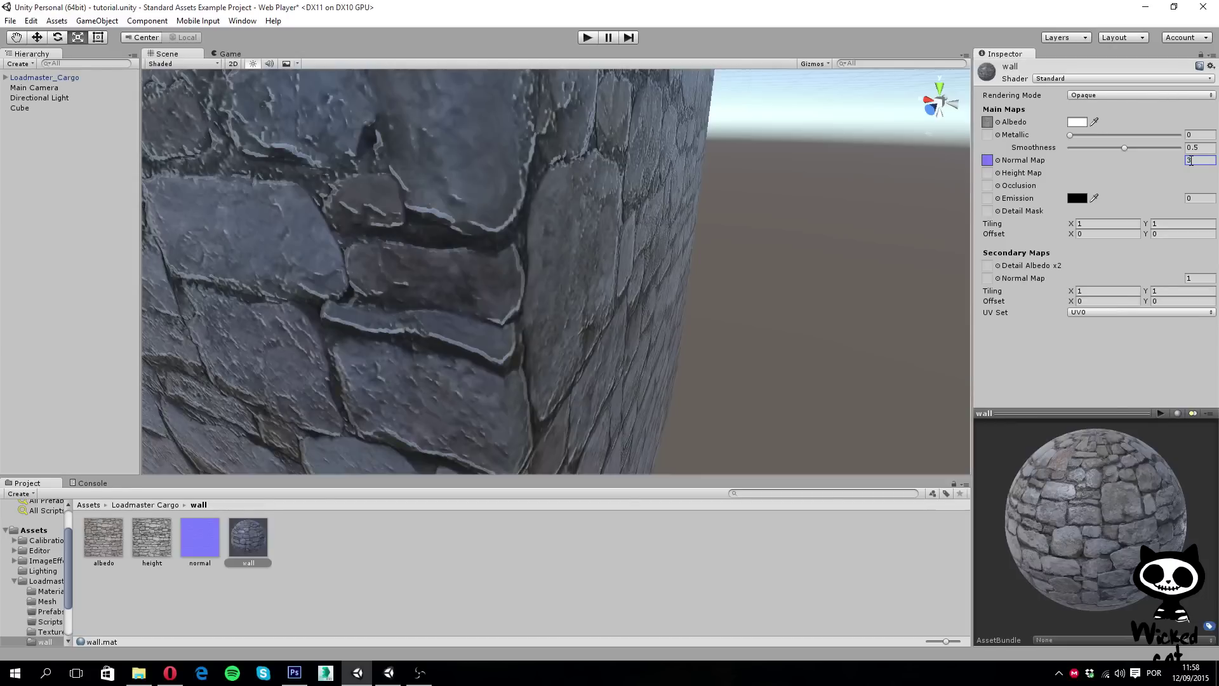
text(2)
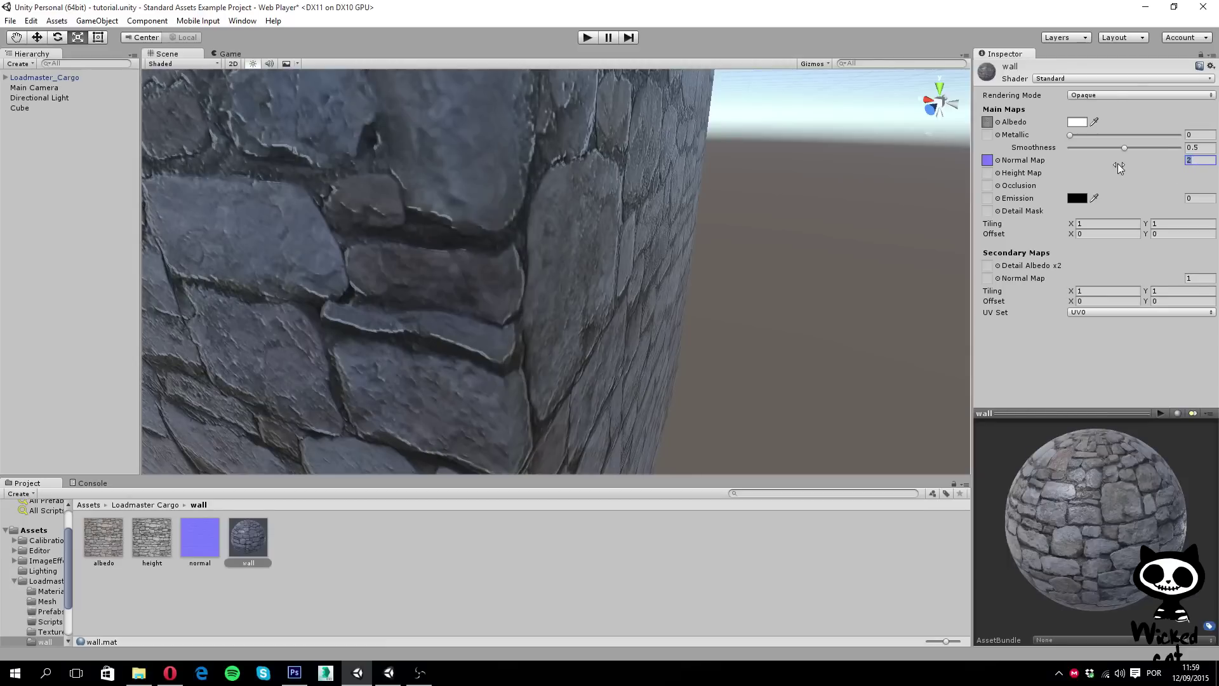
text(1)
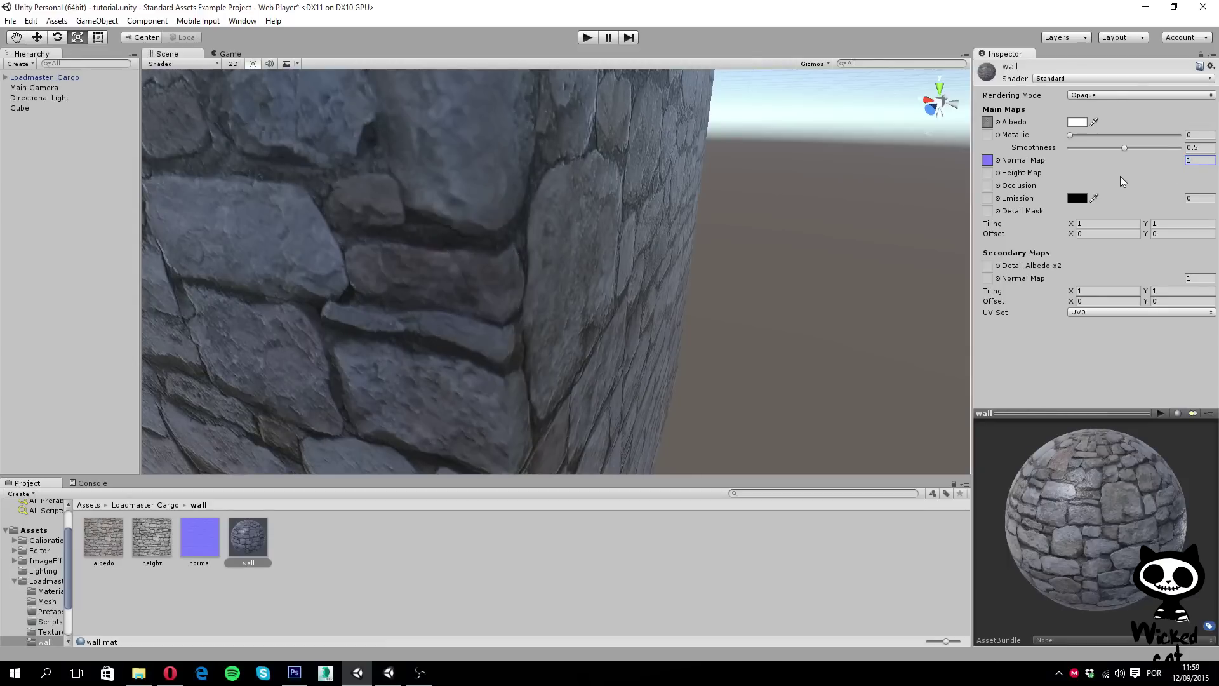
alt+drag(534, 184, 696, 227)
alt+scroll(698, 223, down, 10)
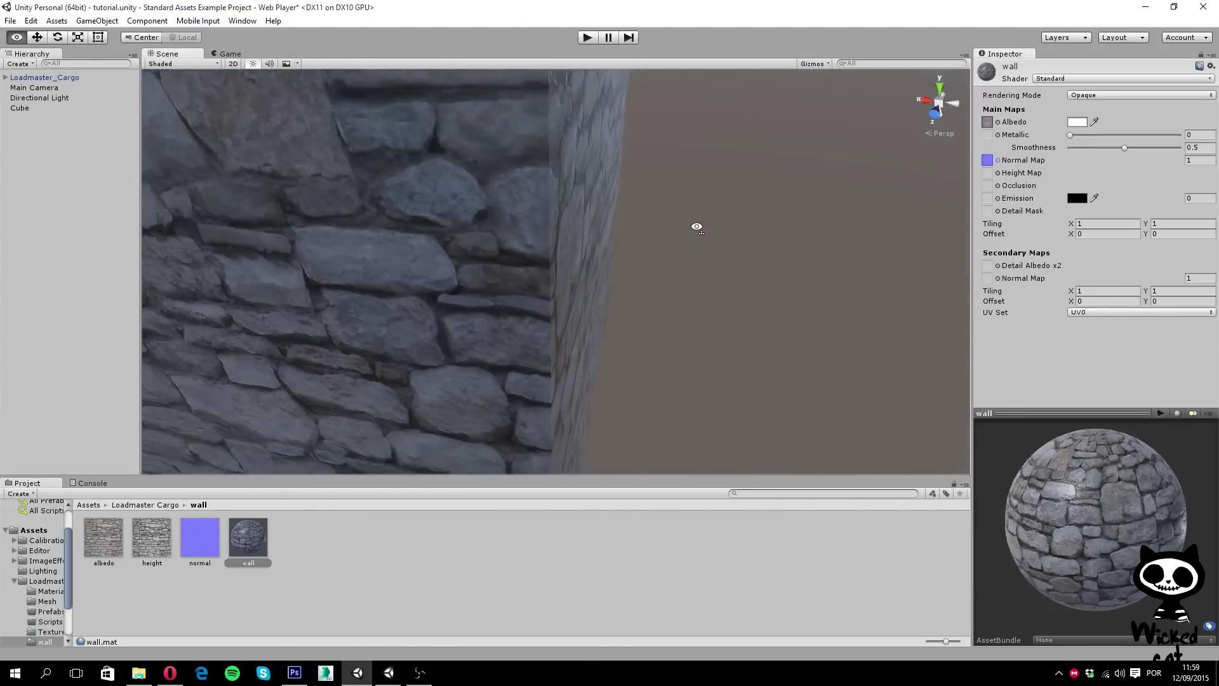
alt+scroll(711, 125, up, 10)
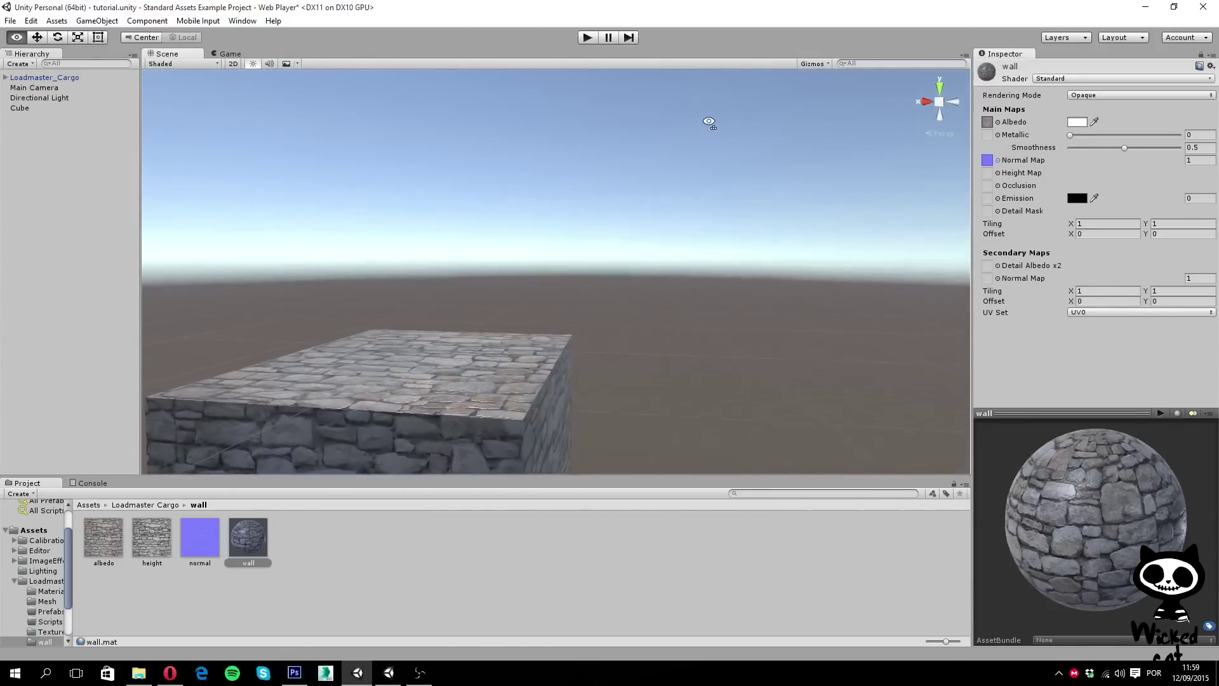
alt+drag(721, 158, 889, 191)
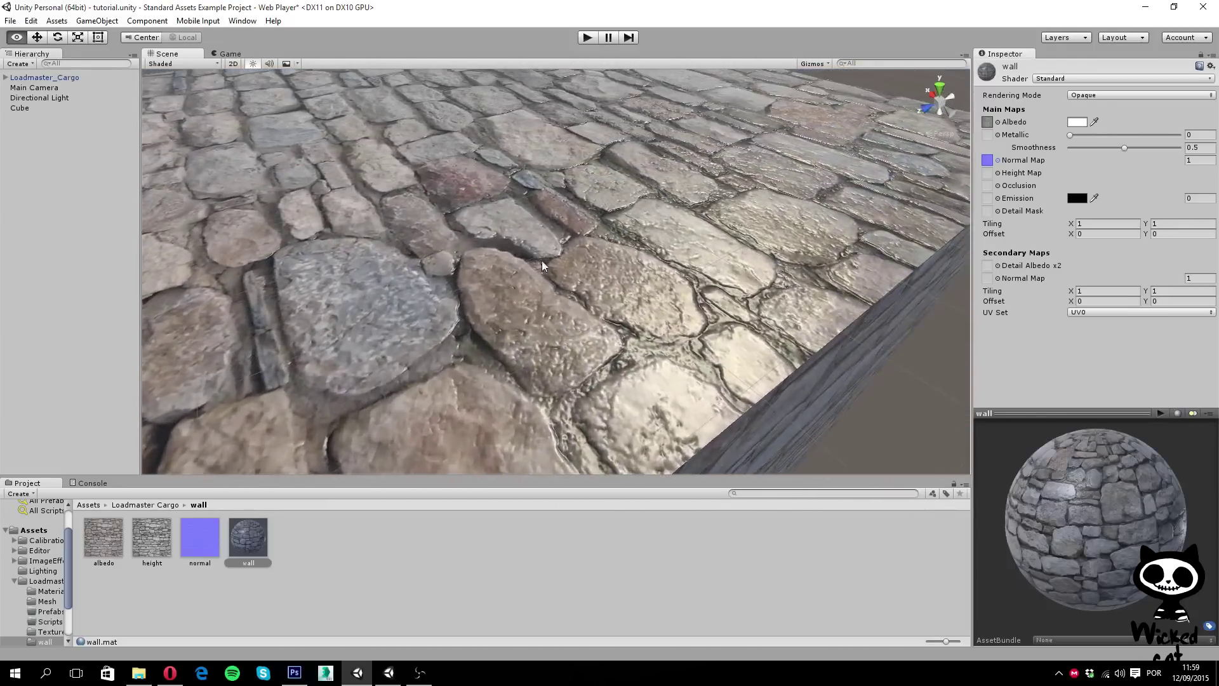
click(997, 160)
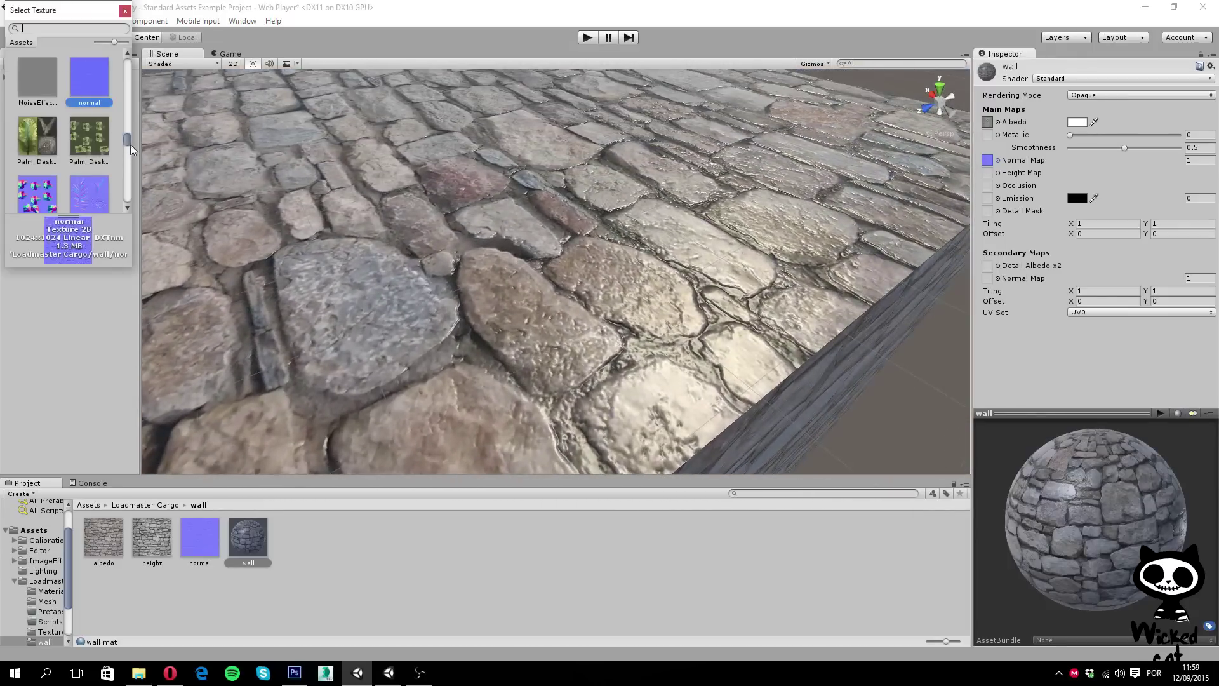
drag(131, 144, 130, 64)
double_click(36, 66)
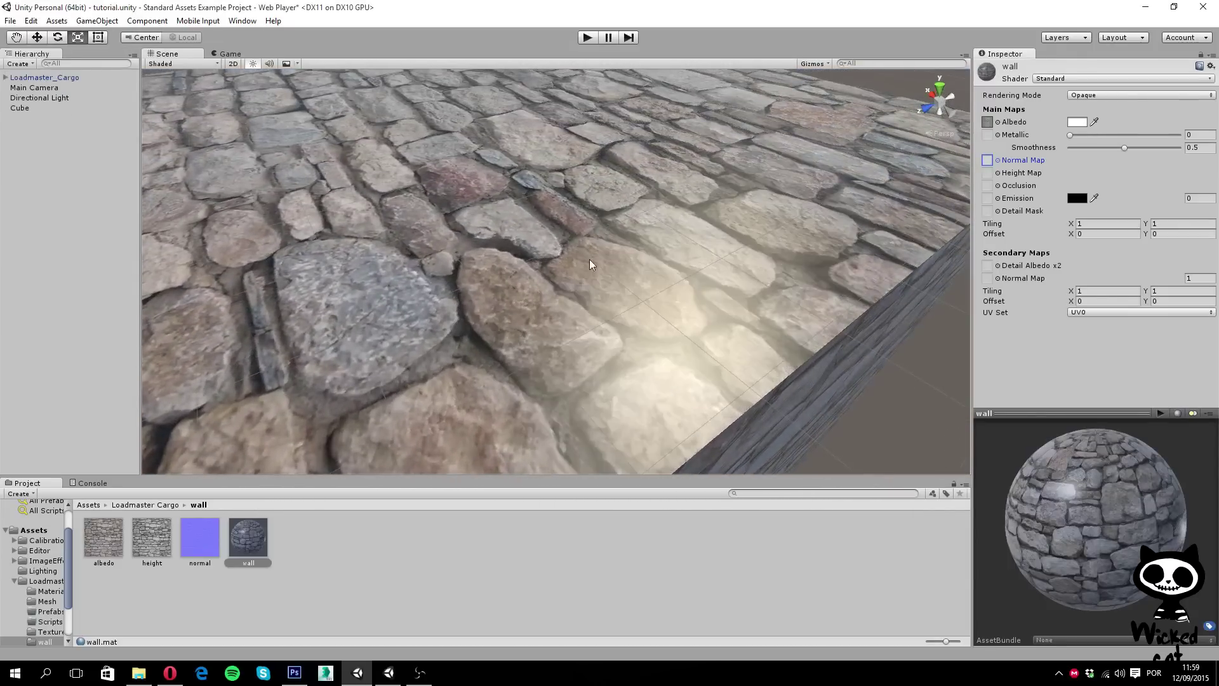
alt+right_drag(589, 259, 301, 443)
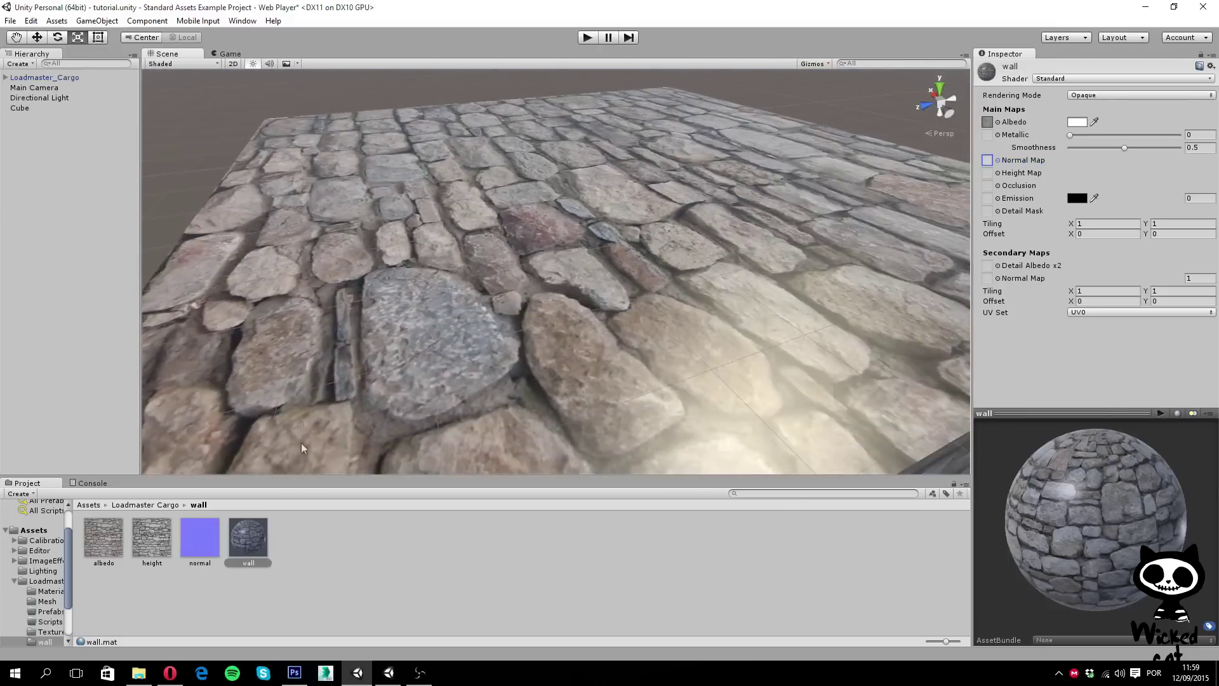
drag(208, 540, 987, 161)
alt+drag(530, 327, 573, 336)
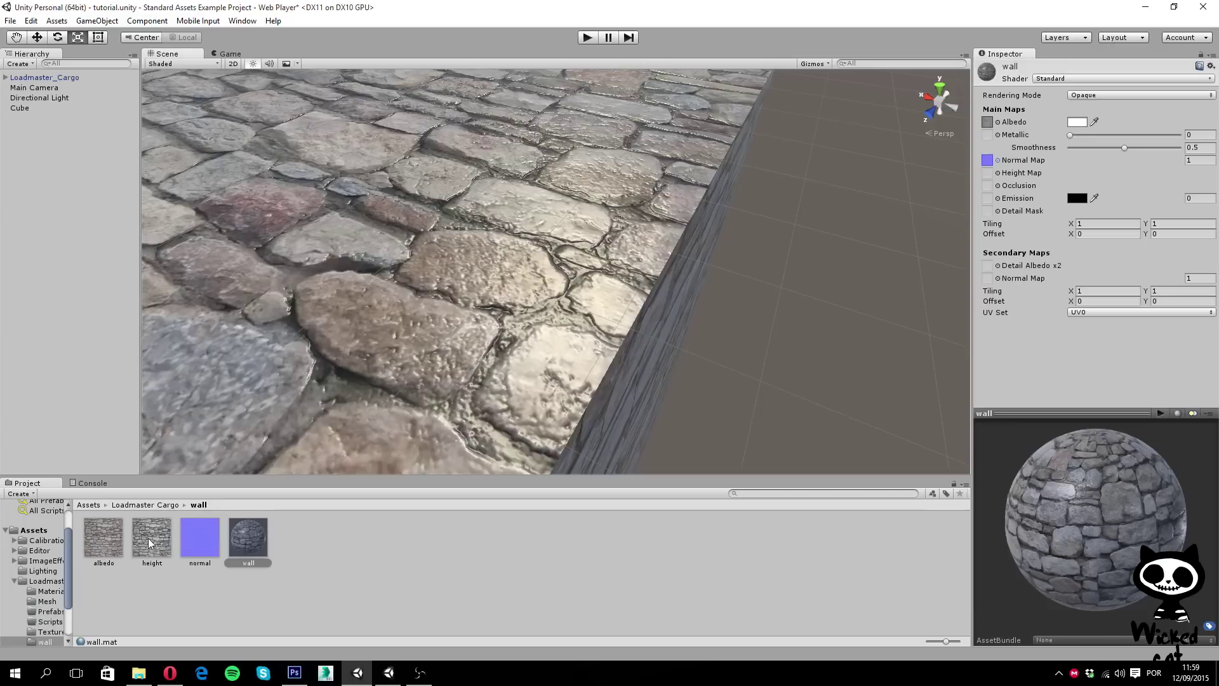
Use the height texture as the wall material's Height Map at strength 0.0496.
drag(148, 538, 991, 180)
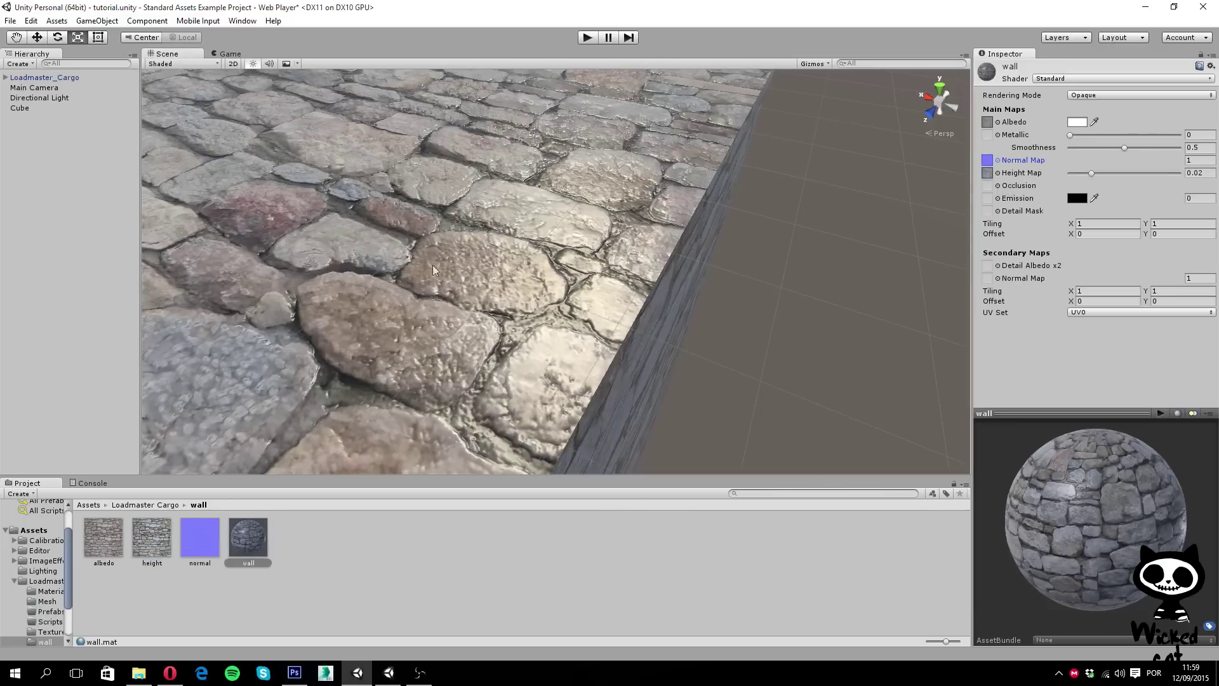
alt+drag(432, 265, 348, 277)
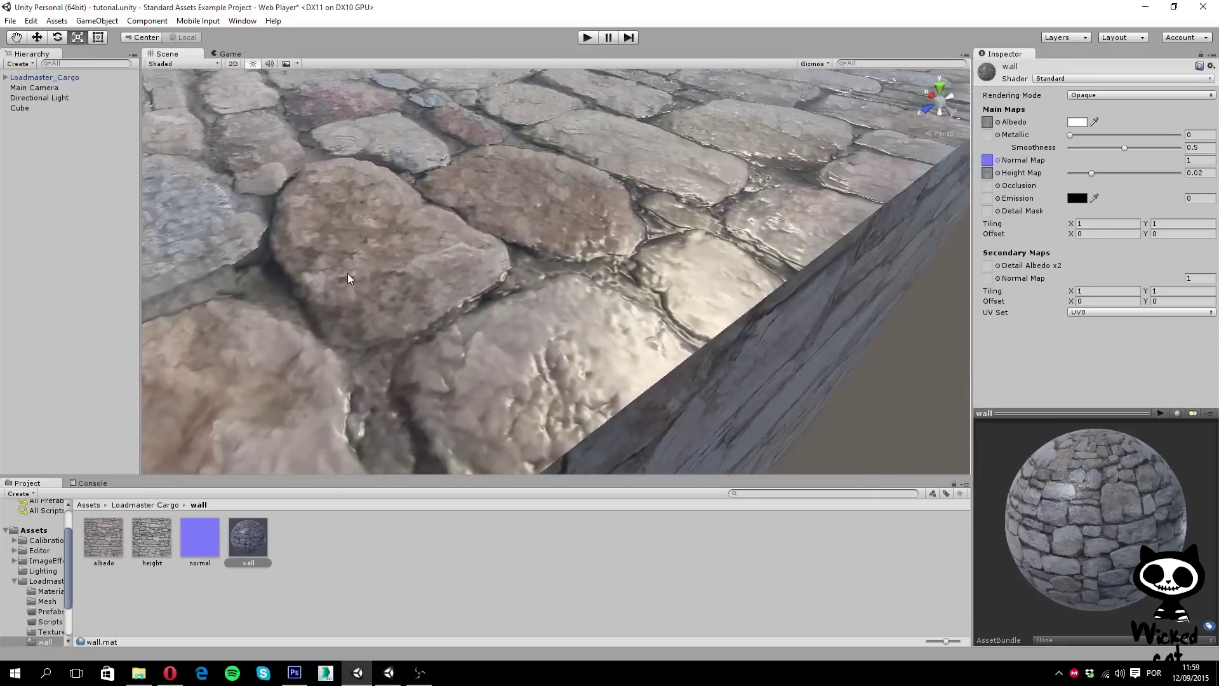
drag(1093, 177, 1135, 174)
alt+drag(937, 184, 670, 241)
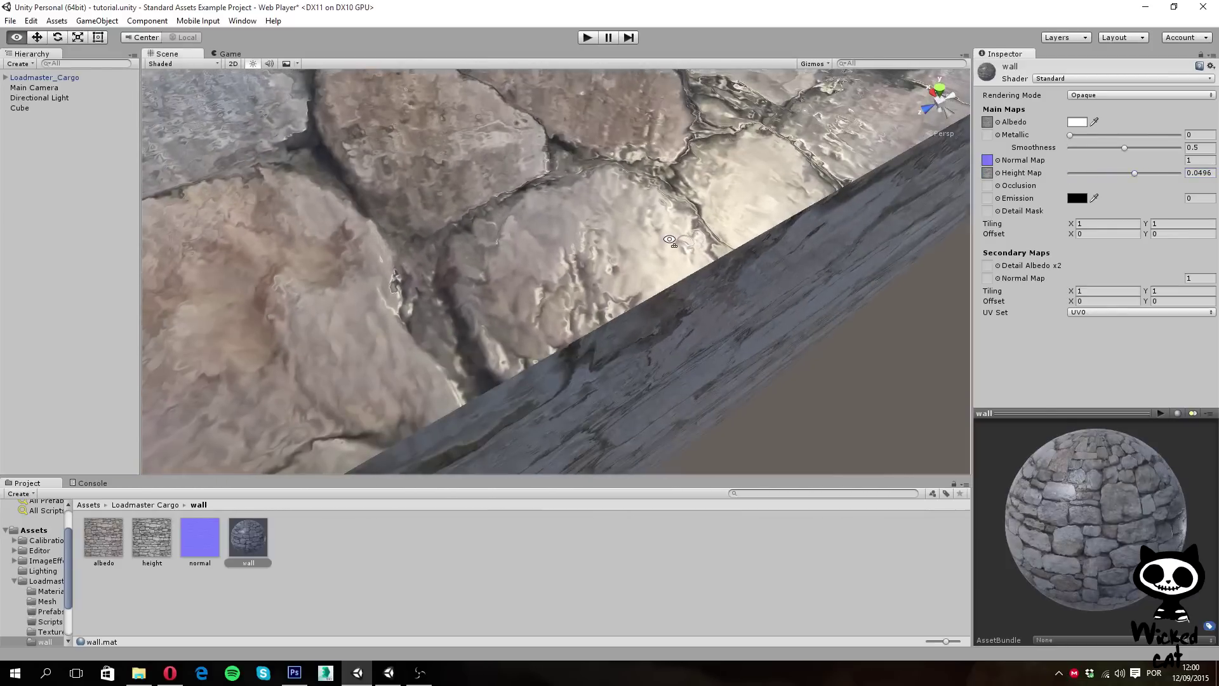
scroll(794, 229, down, 5)
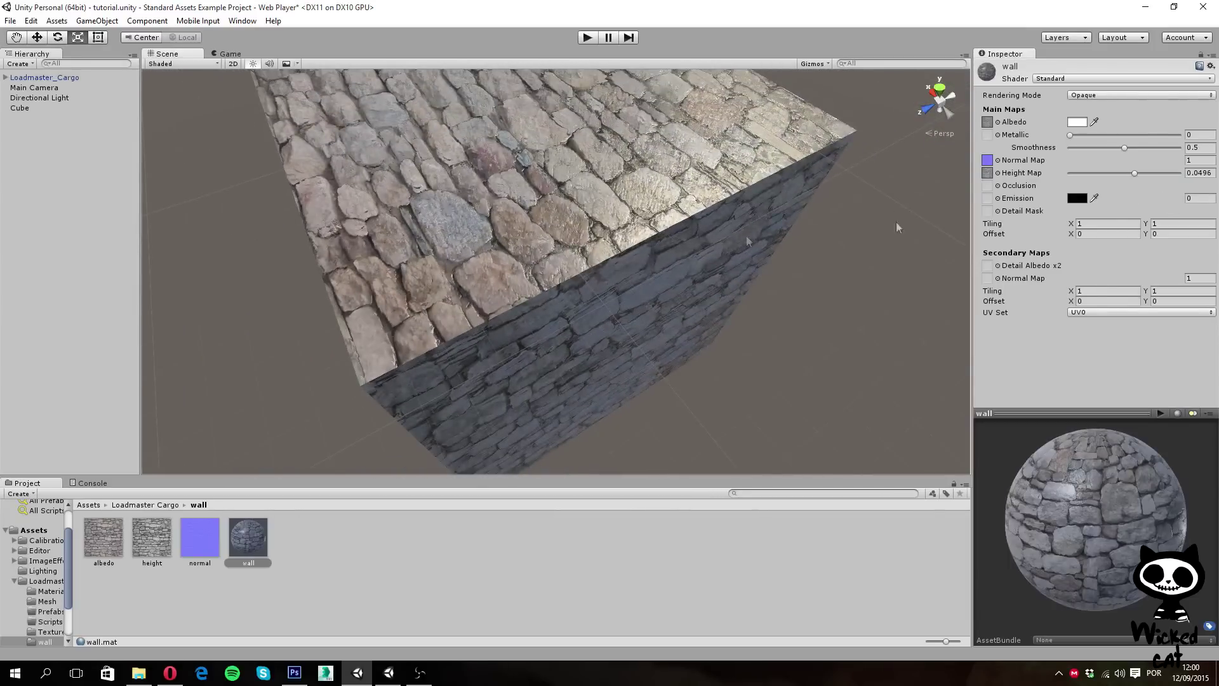
alt+drag(896, 226, 643, 164)
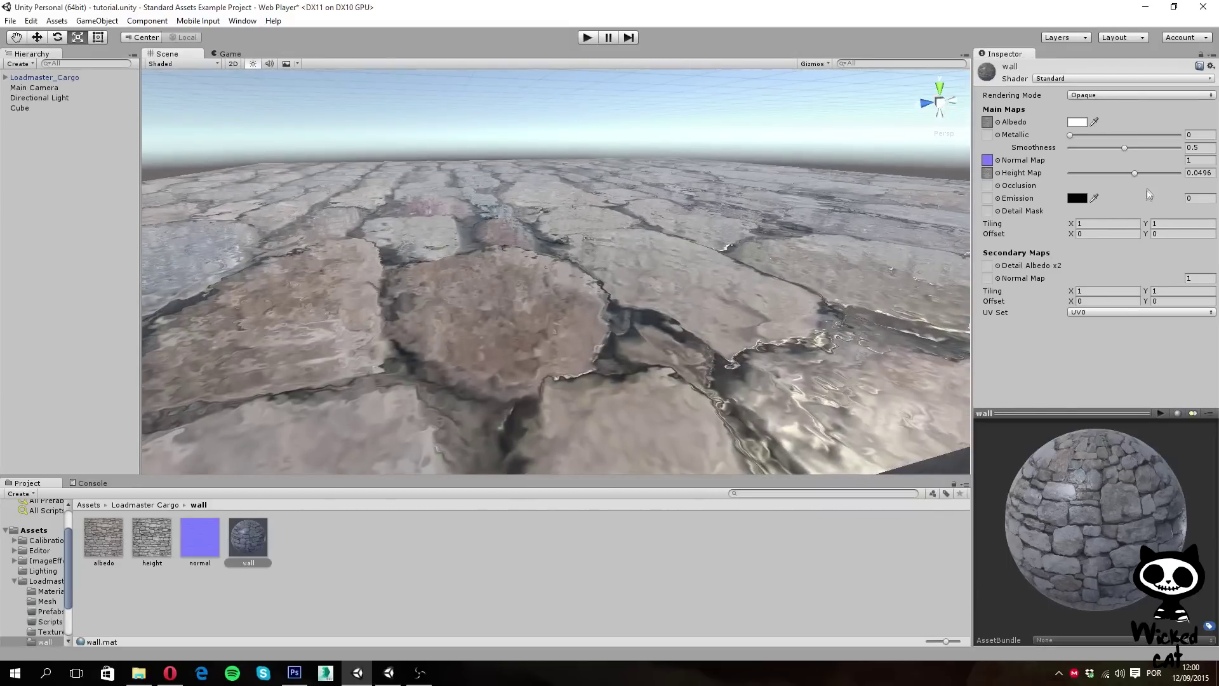
Lower the Height Map strength to 0.0405 and inspect the softer stone relief from several angles.
mouse_move(1136, 173)
mouse_down()
mouse_move(1044, 188)
mouse_move(1125, 185)
mouse_up()
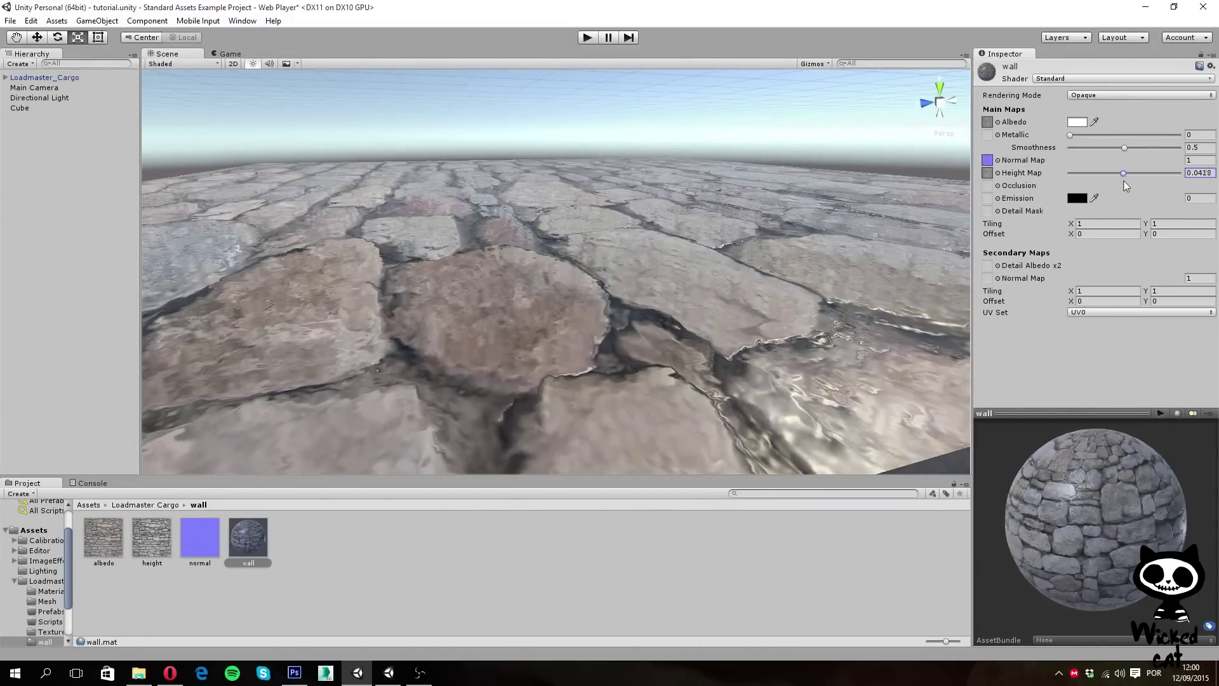
alt+drag(820, 253, 762, 344)
alt+scroll(870, 416, up, 5)
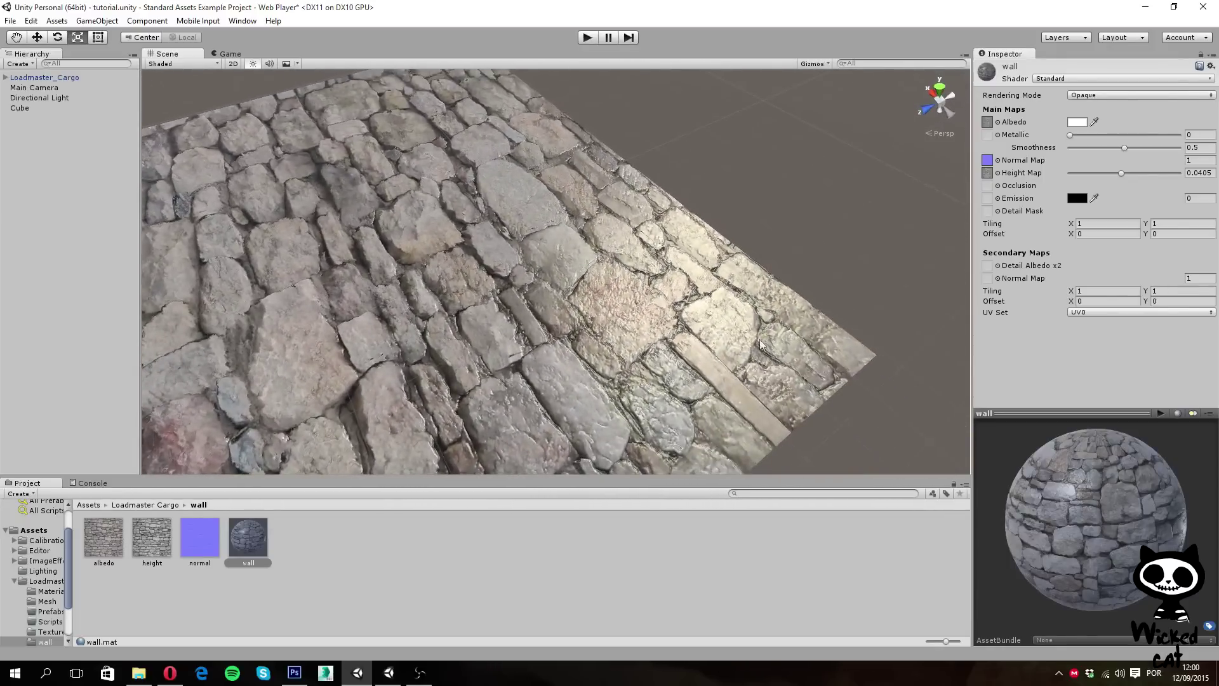
alt+drag(567, 362, 512, 416)
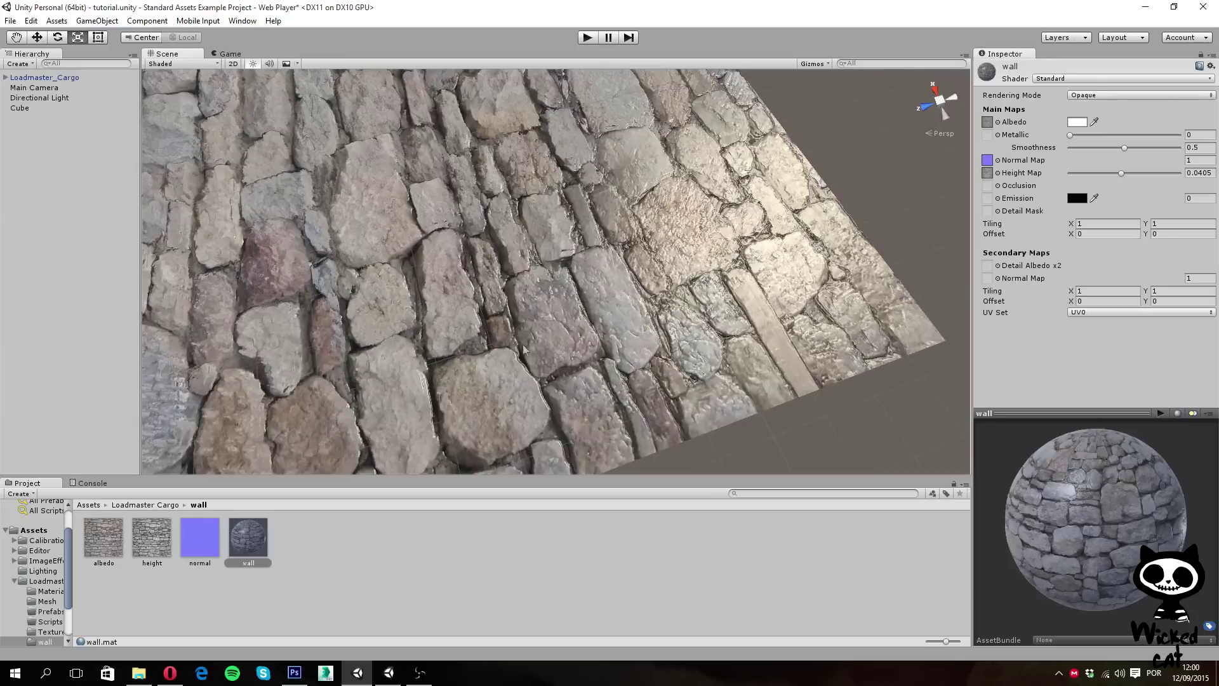